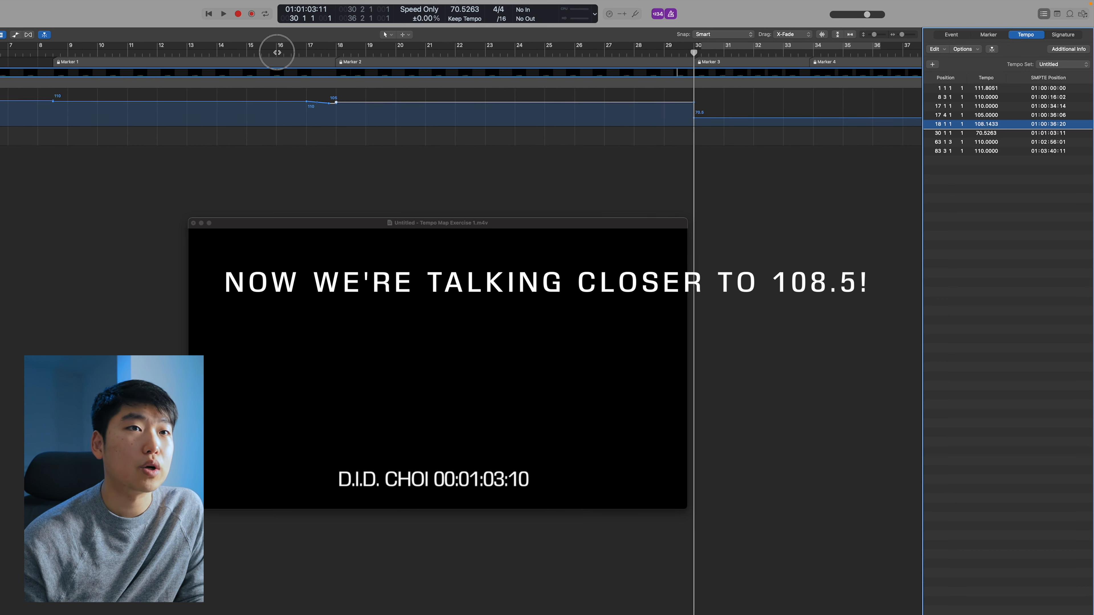
Play back the passage around bars 15 to 18 and check the tempo change at bar 18 against the video
left_click(245, 53)
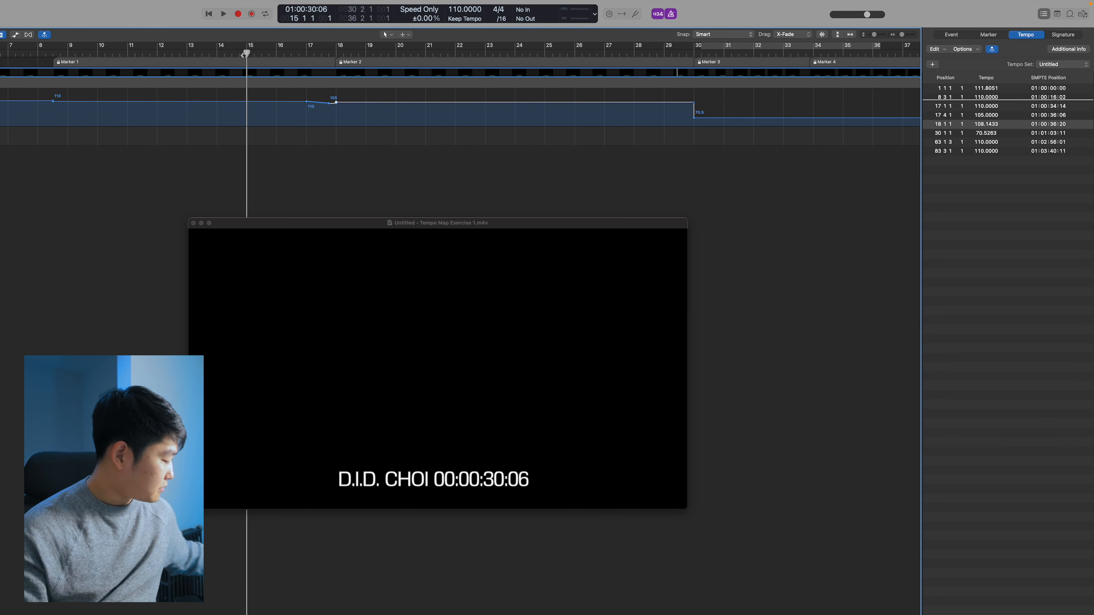
key("space")
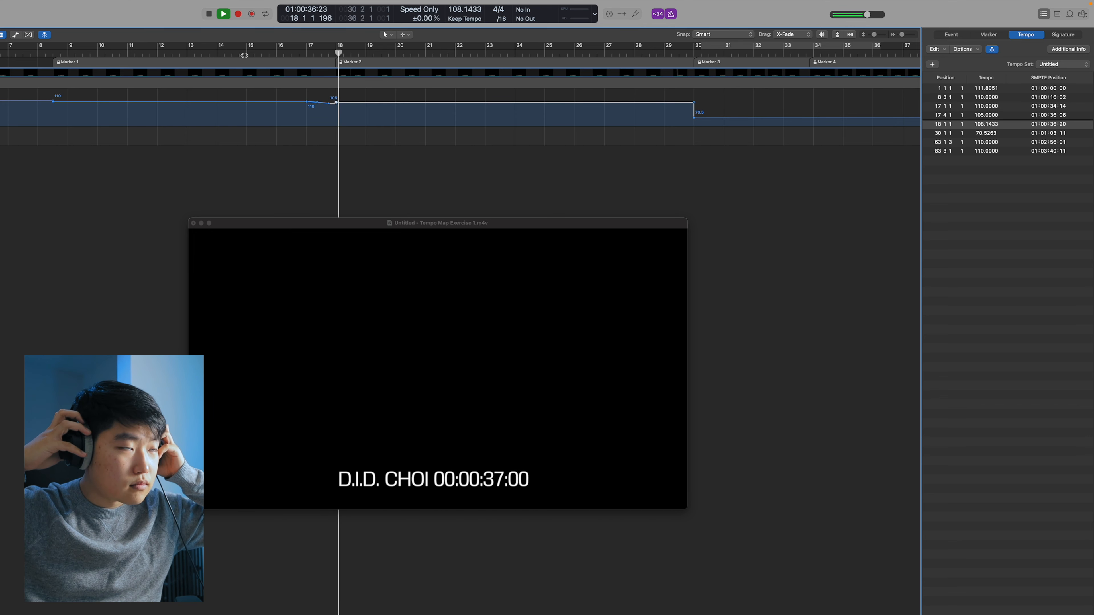
key("space")
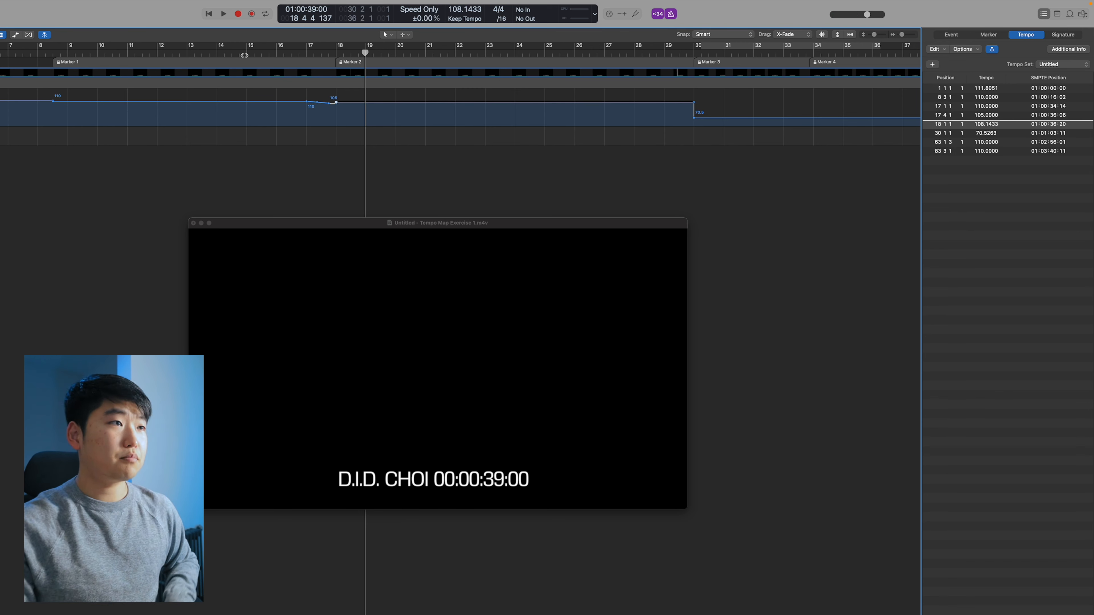
left_click(309, 54)
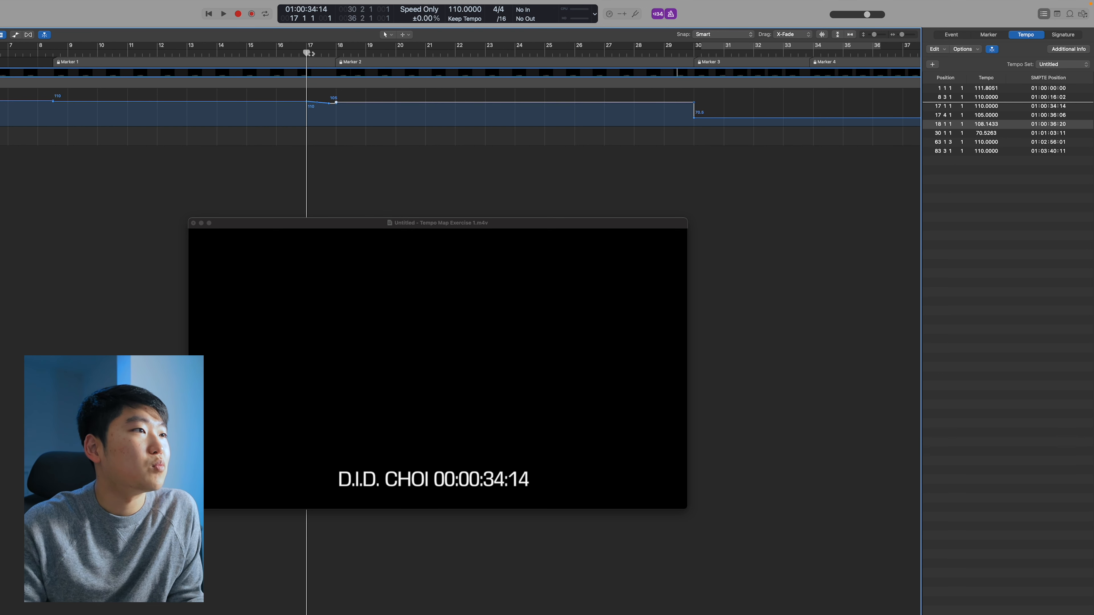
left_click(336, 53)
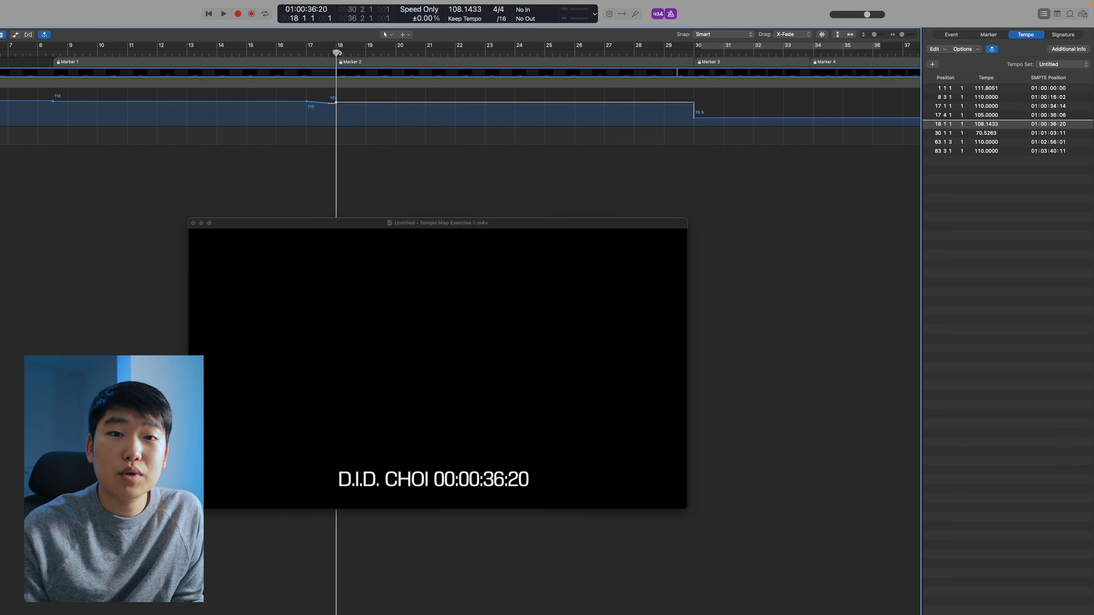
left_click(313, 52)
left_click(307, 53)
left_click(323, 55)
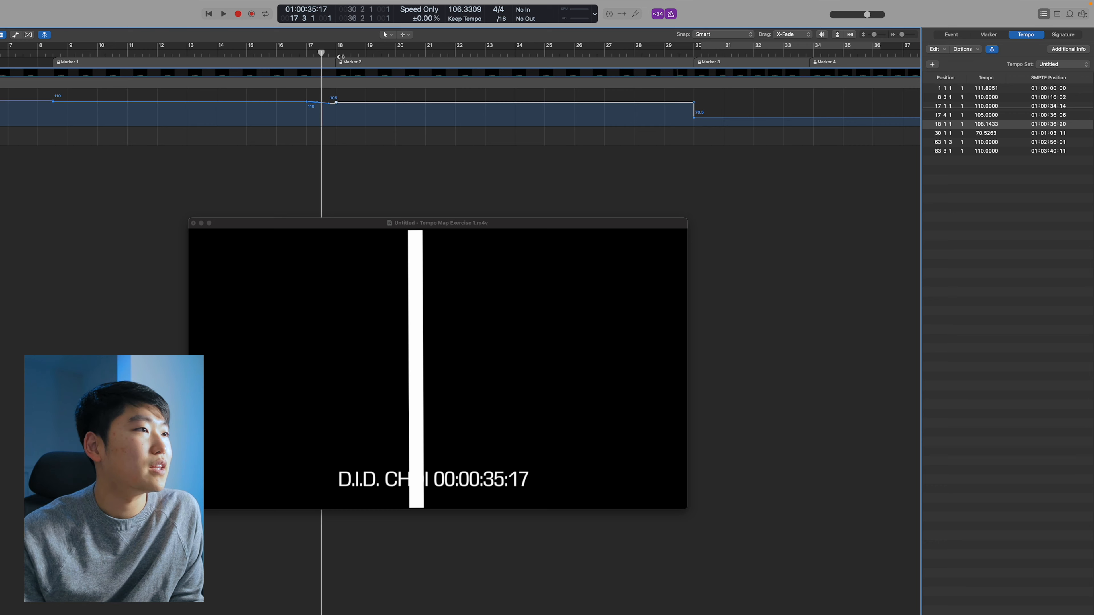
Scroll along the timeline and place the playhead around bar 30 to check the tempo change against the video
scroll(340, 55, "right", 4)
left_click(501, 53)
scroll(499, 53, "right", 1)
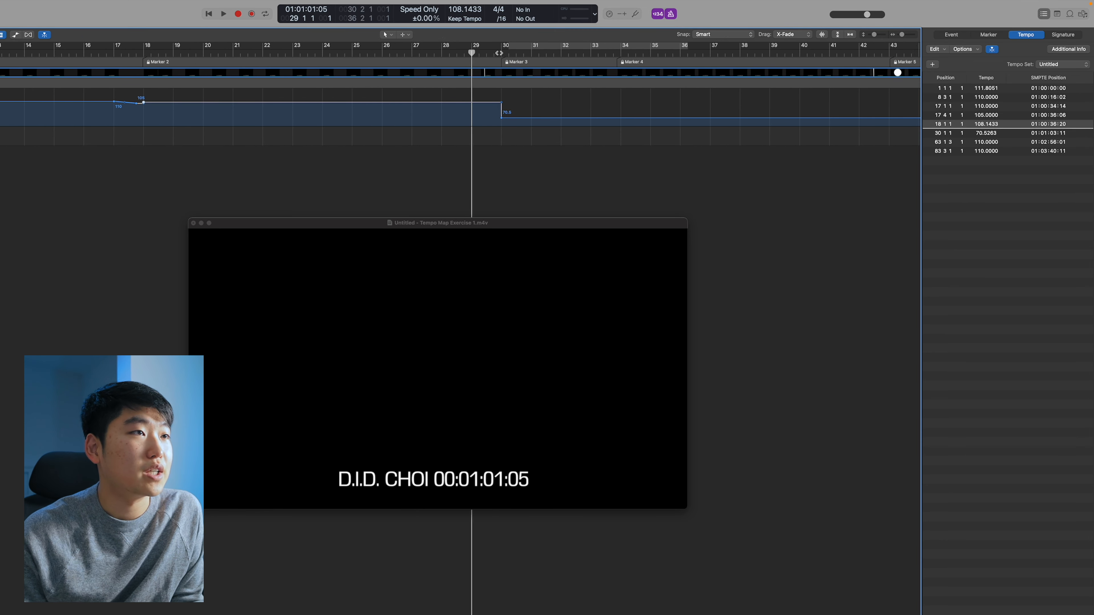
scroll(499, 53, "right", 1)
left_click(458, 53)
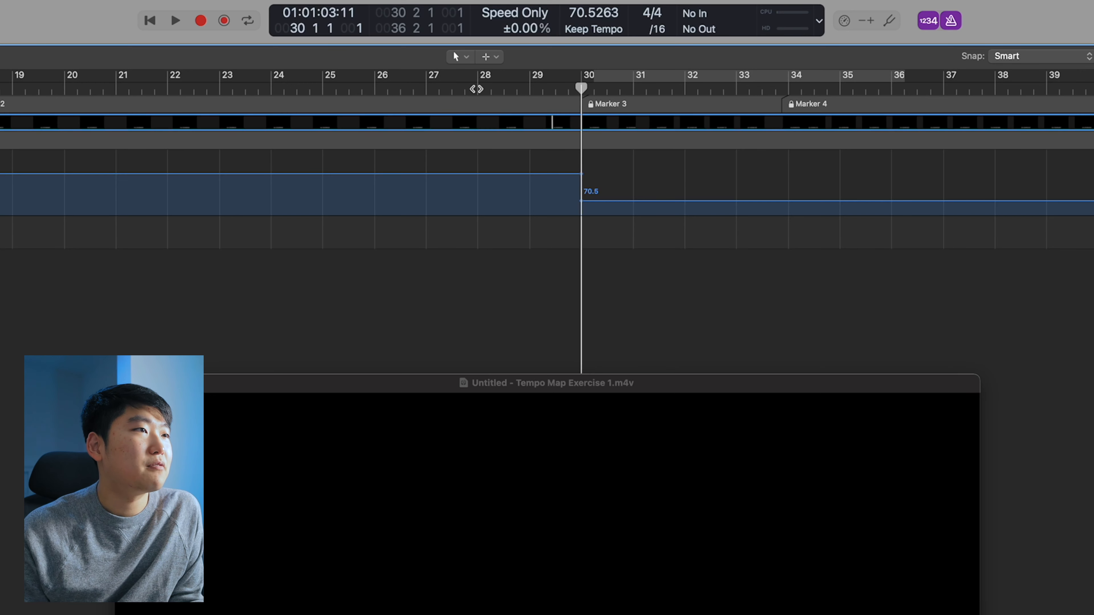
left_click(400, 52)
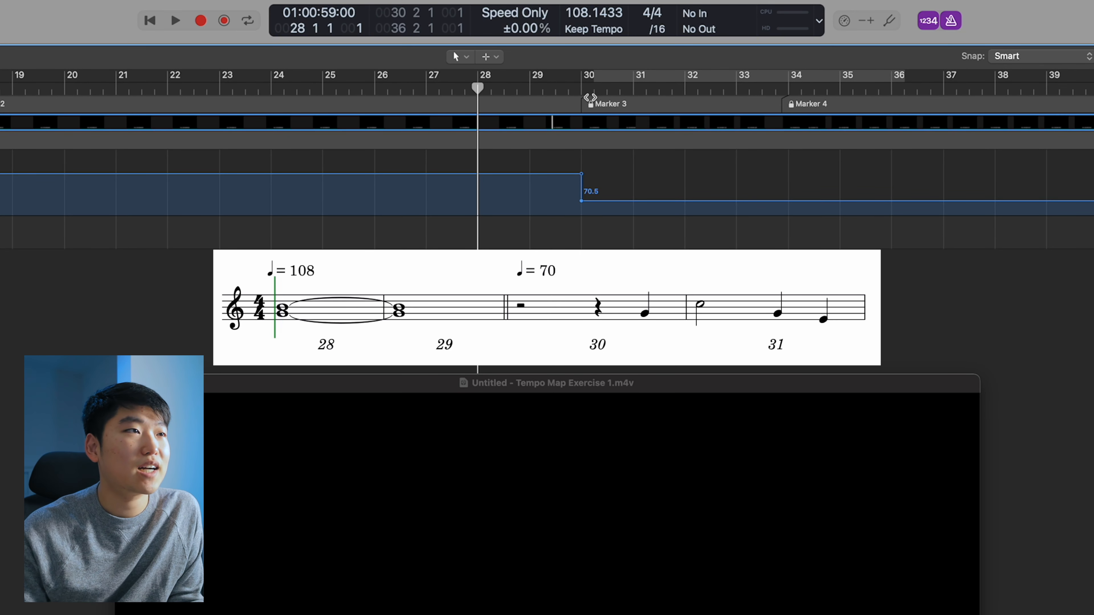
Add a tempo point at bar 34 on the tempo track
left_click(581, 91)
scroll(582, 91, "right", 1)
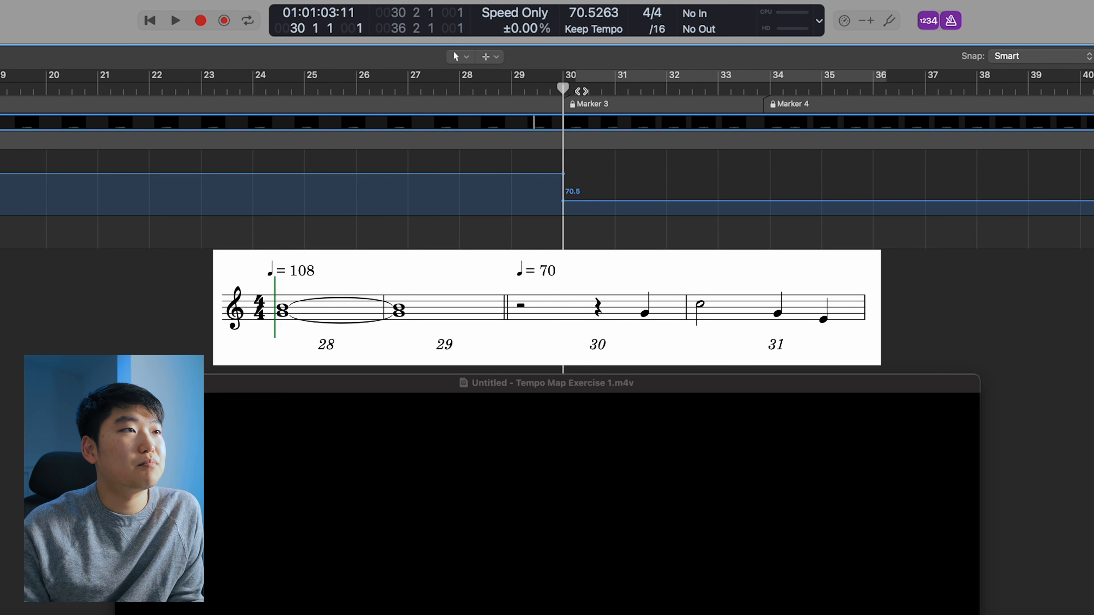
left_click(615, 92)
left_click(691, 89)
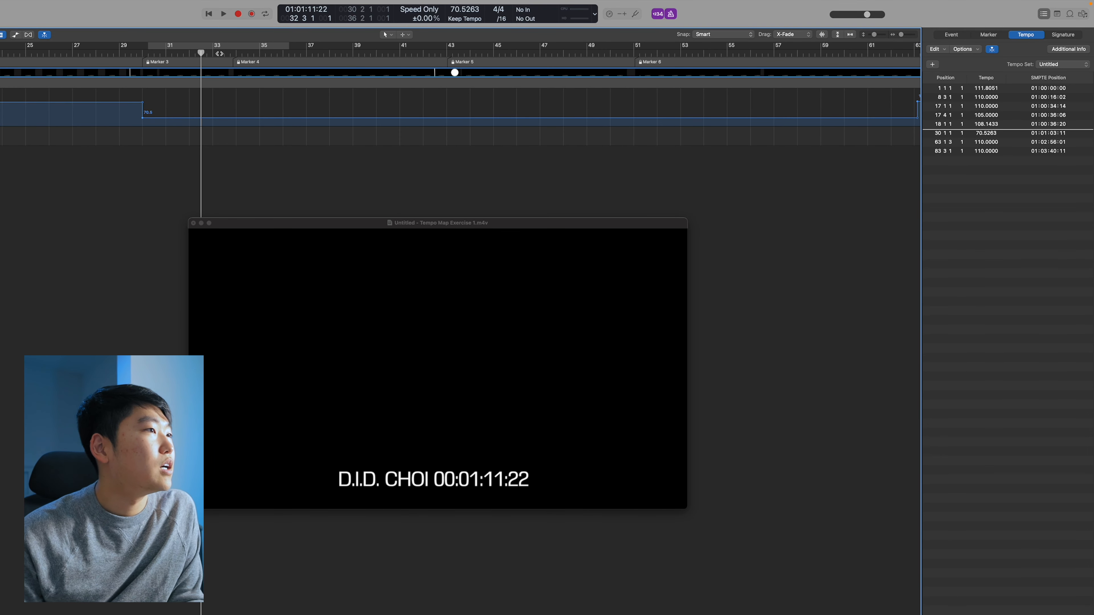
left_click(214, 53)
key("super+Right")
left_click(244, 53)
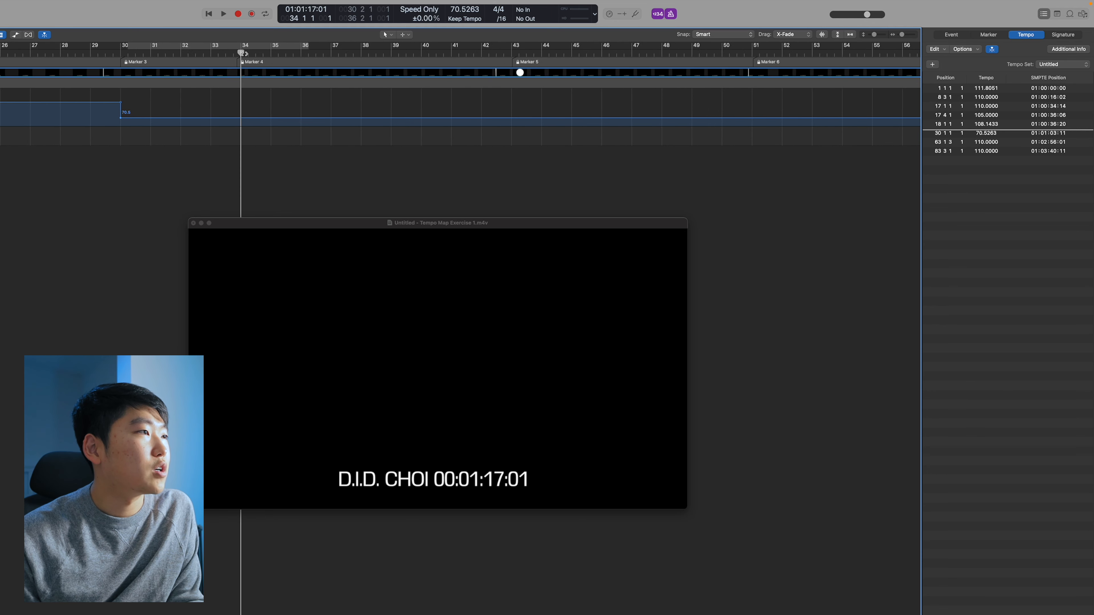
key("super+Right")
left_click(286, 114)
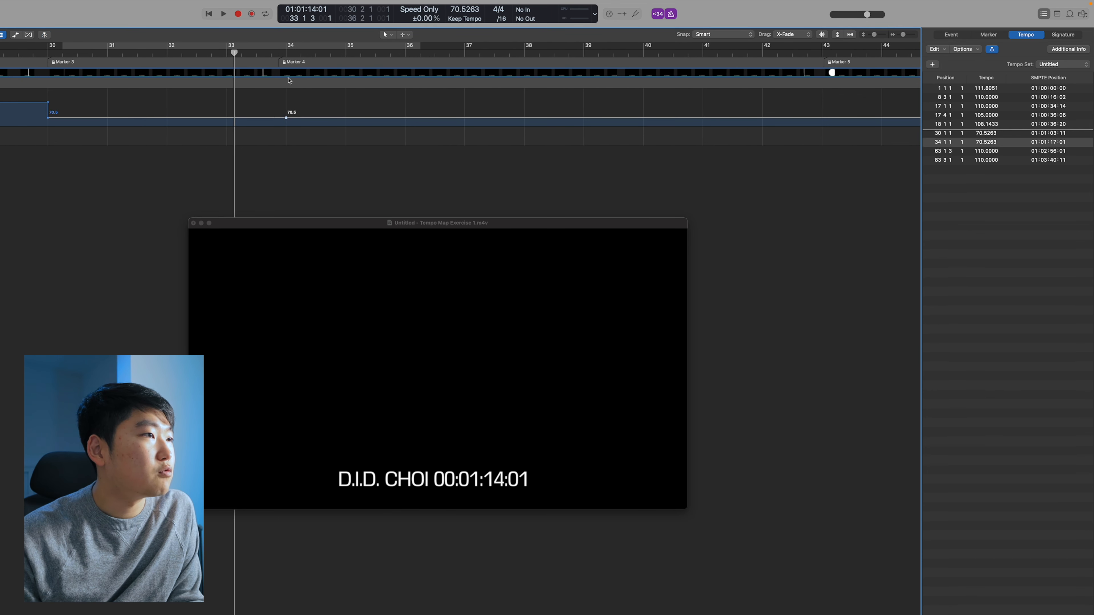
left_click(285, 52)
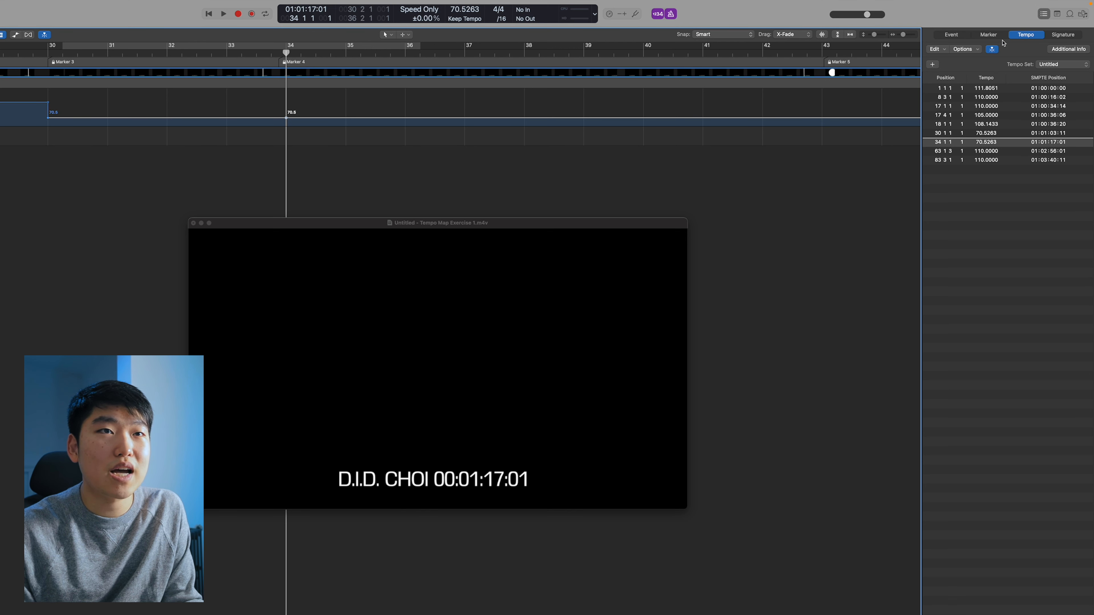
Look up Marker 4's timecode in the marker list
left_click(988, 34)
left_click(963, 114)
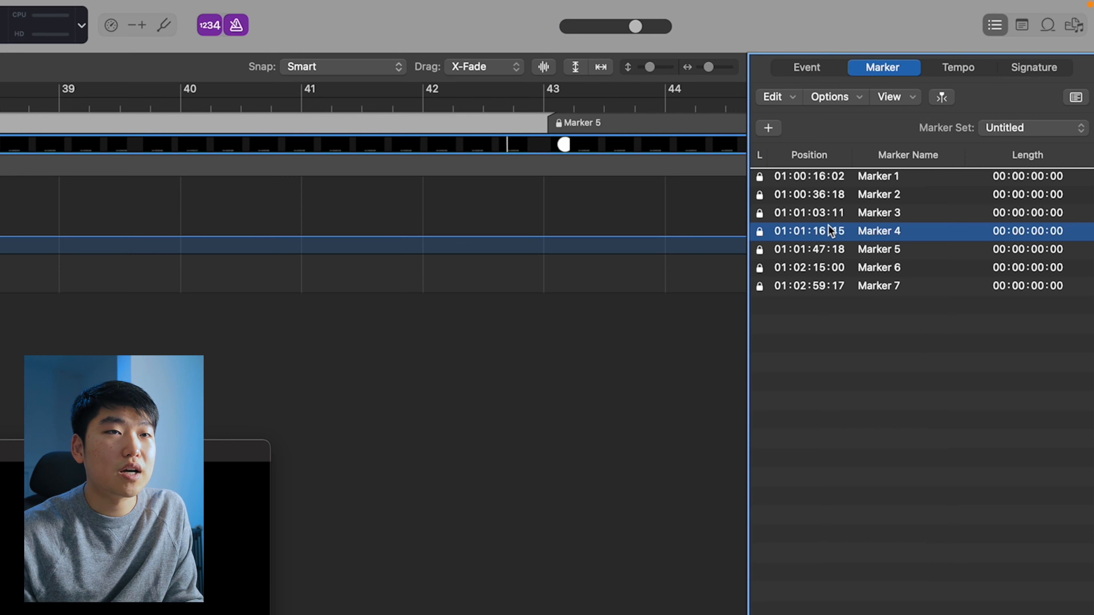
left_click(964, 69)
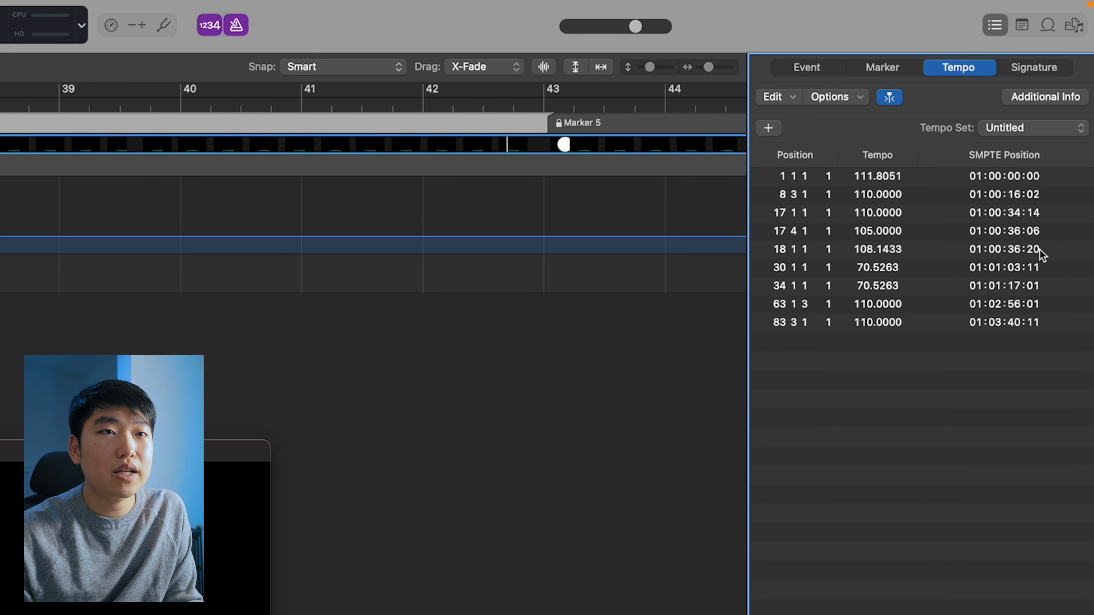
Set the SMPTE position of the bar 34 tempo event to 01:01:16:15
double_click(1018, 286)
key("BackSpace")
type("6")
key("Right")
key("Right")
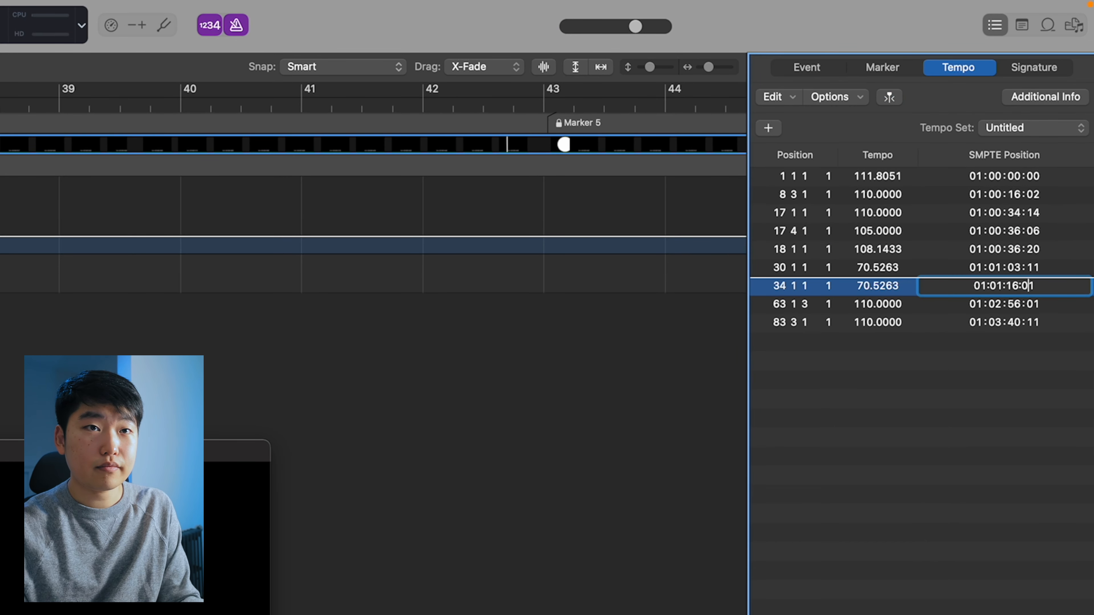
key("BackSpace")
type("5")
key("Return")
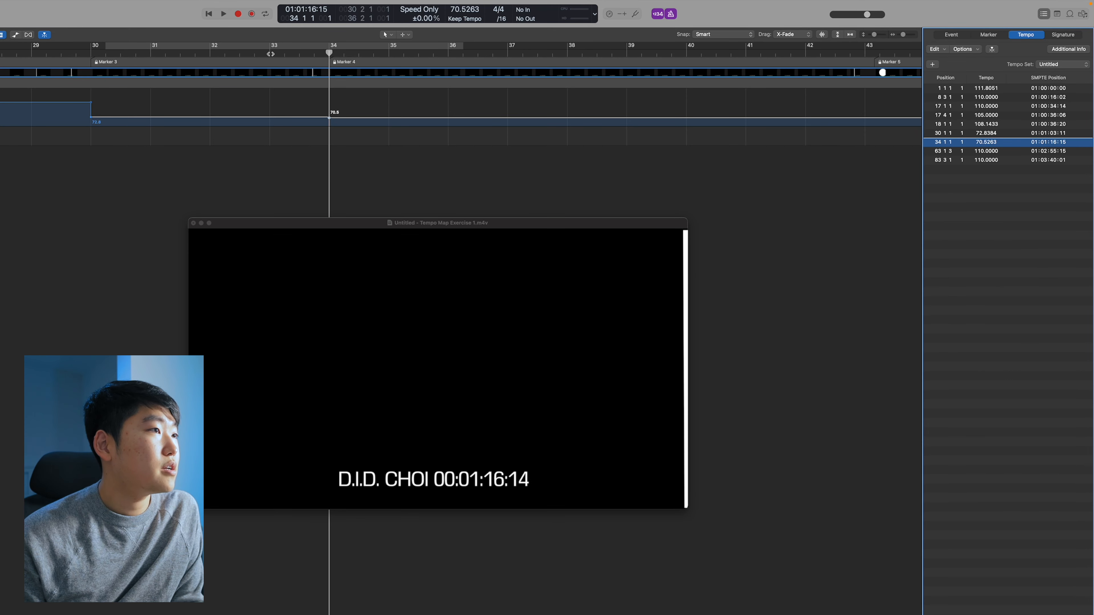
Set the tempo of the bar 34 tempo event to 72.8
left_click_drag(271, 53, 340, 54)
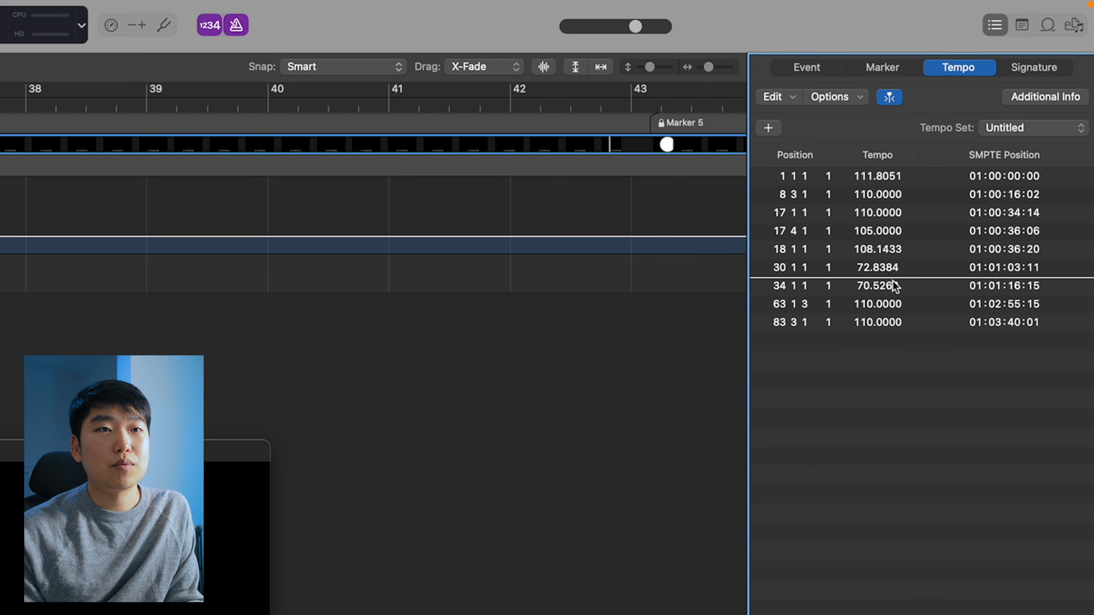
double_click(990, 141)
type("26")
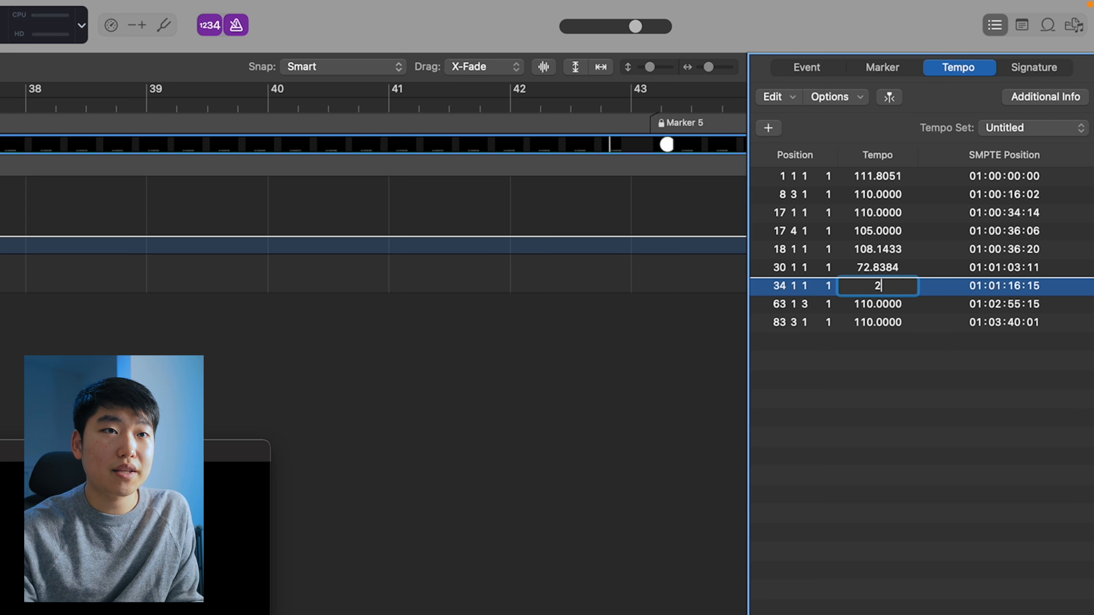
key("BackSpace")
key("BackSpace")
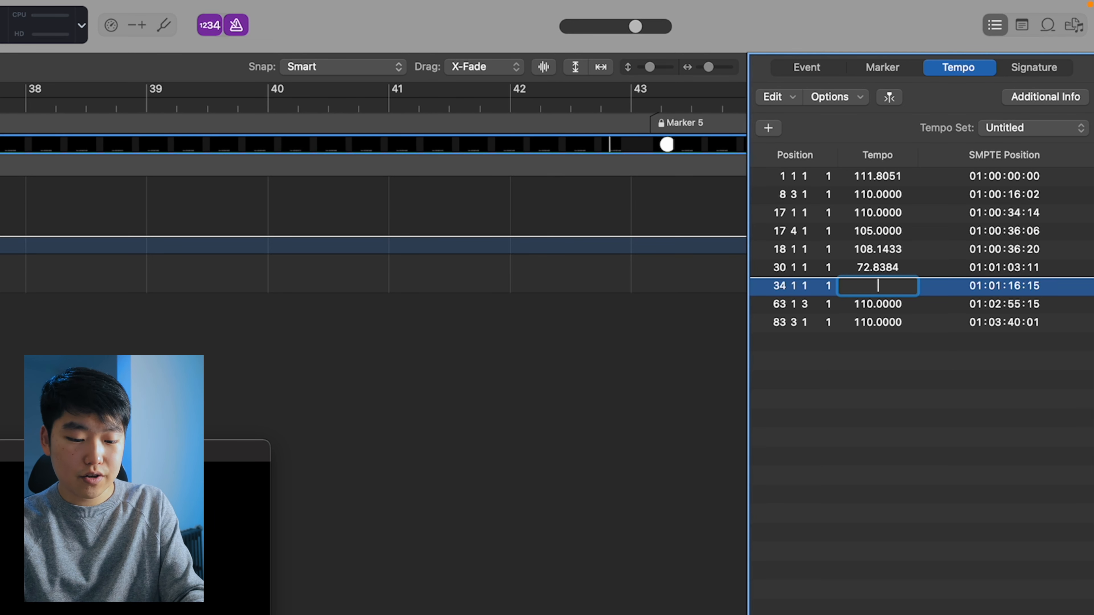
type("72.8")
key("Return")
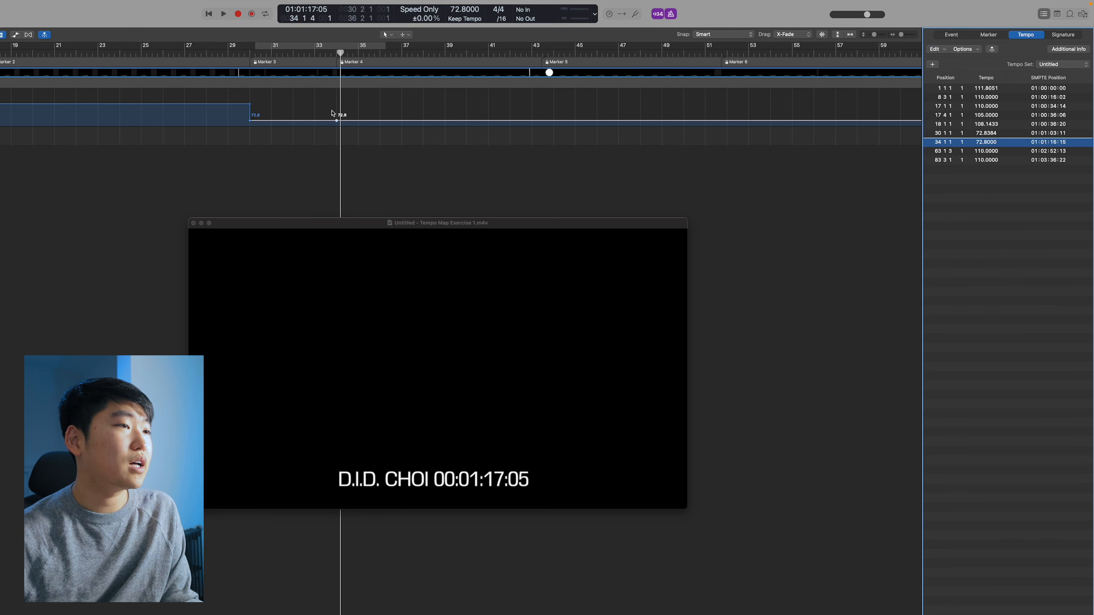
Zoom in and out around Marker 5 to check where its hit falls relative to the bars
key("super+Right")
key("super+Right")
key("super+Right")
key("super+Right")
scroll(740, 66, "right", 5)
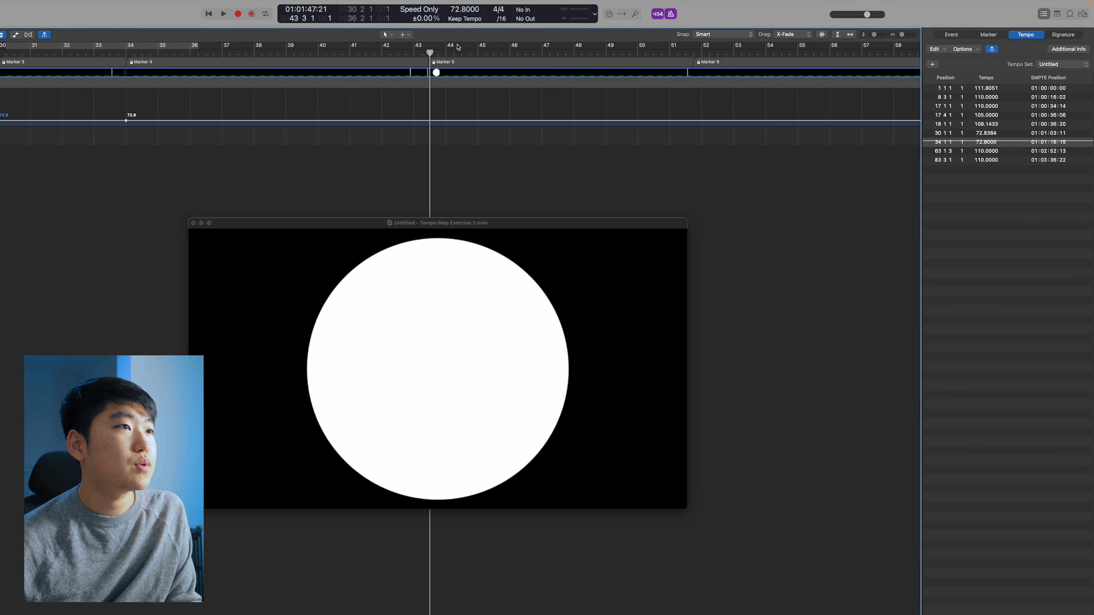
key("super+Right")
key("super+Right")
key("super+Right")
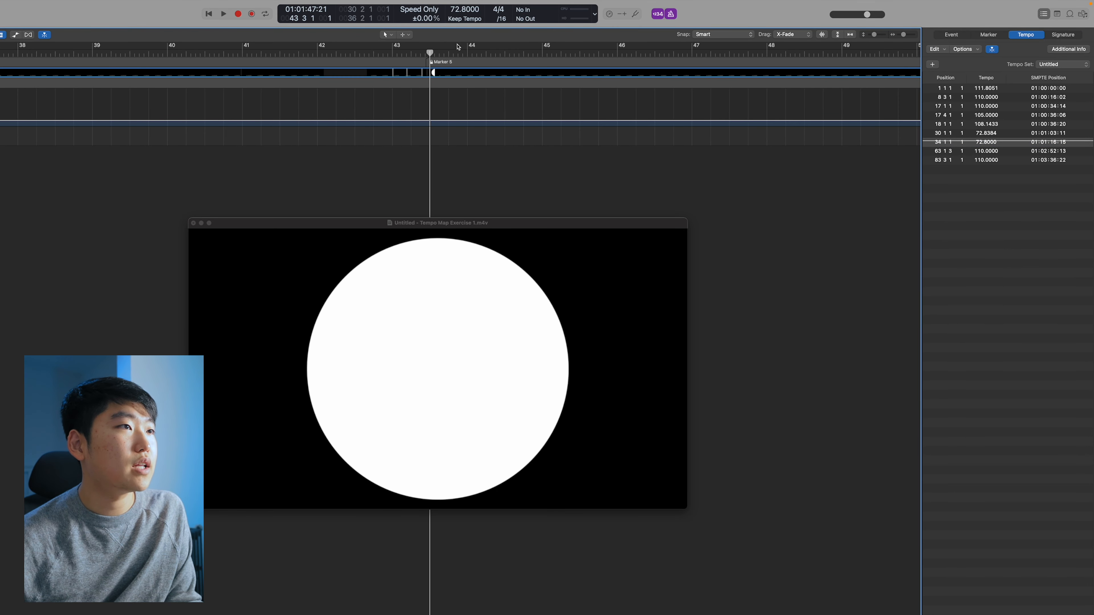
key("super+Left")
key("super+Left")
key("super+Left")
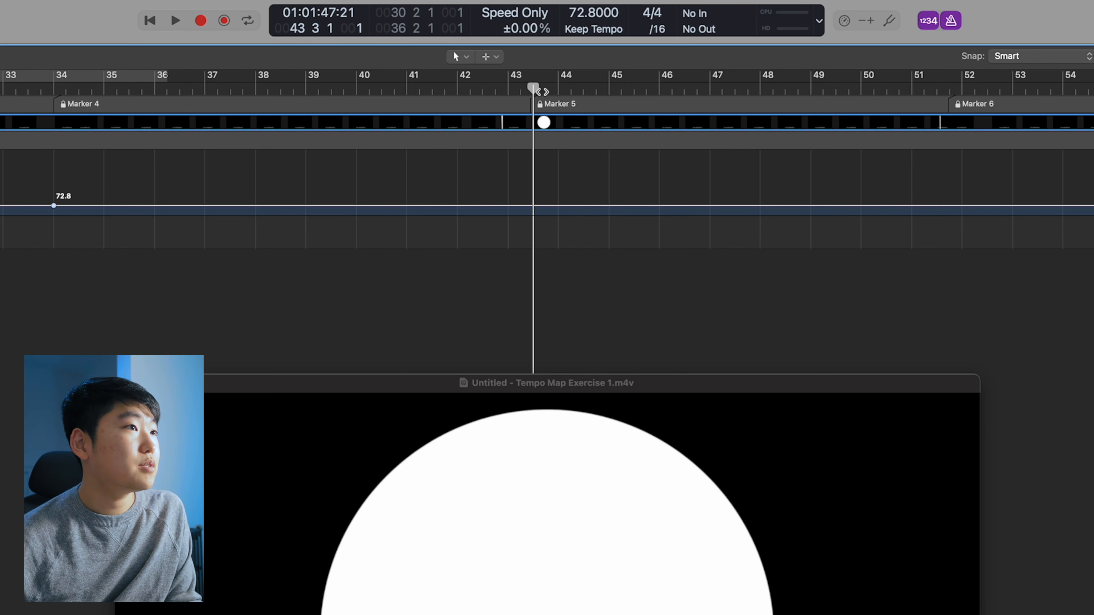
scroll(542, 92, "left", 3)
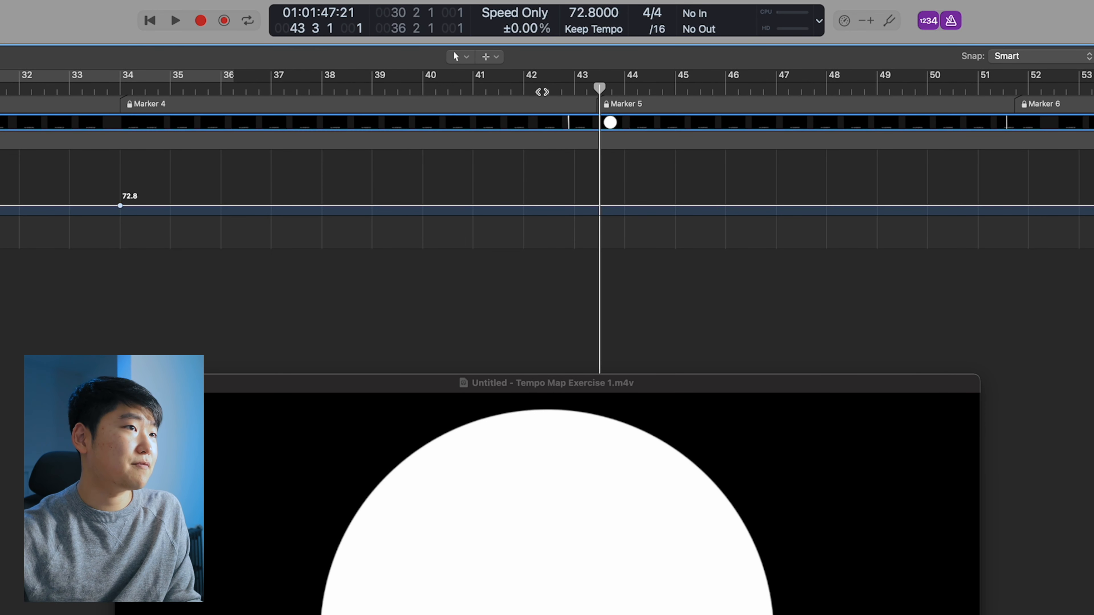
Add tempo points at bar 42, bar 43 and midway between them on the tempo track
left_click(523, 91)
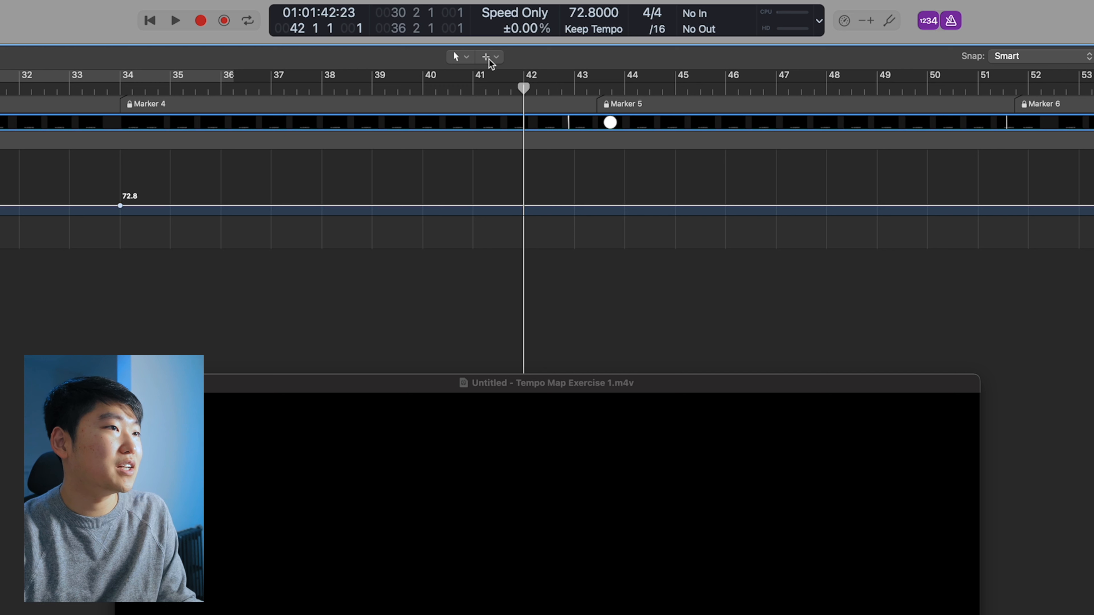
left_click(495, 77)
left_click(525, 206)
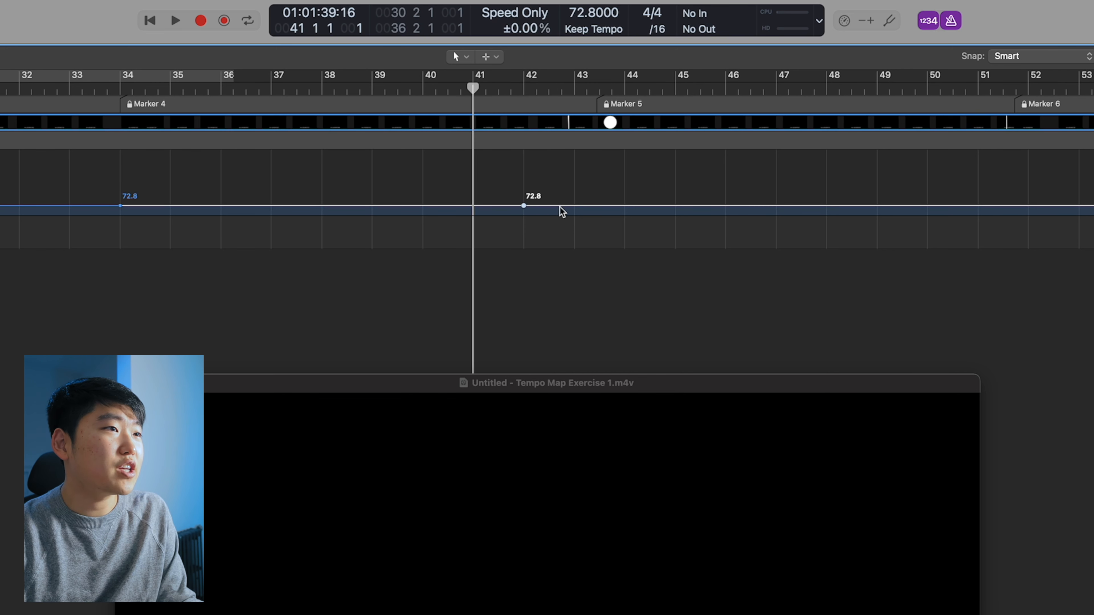
left_click(574, 206)
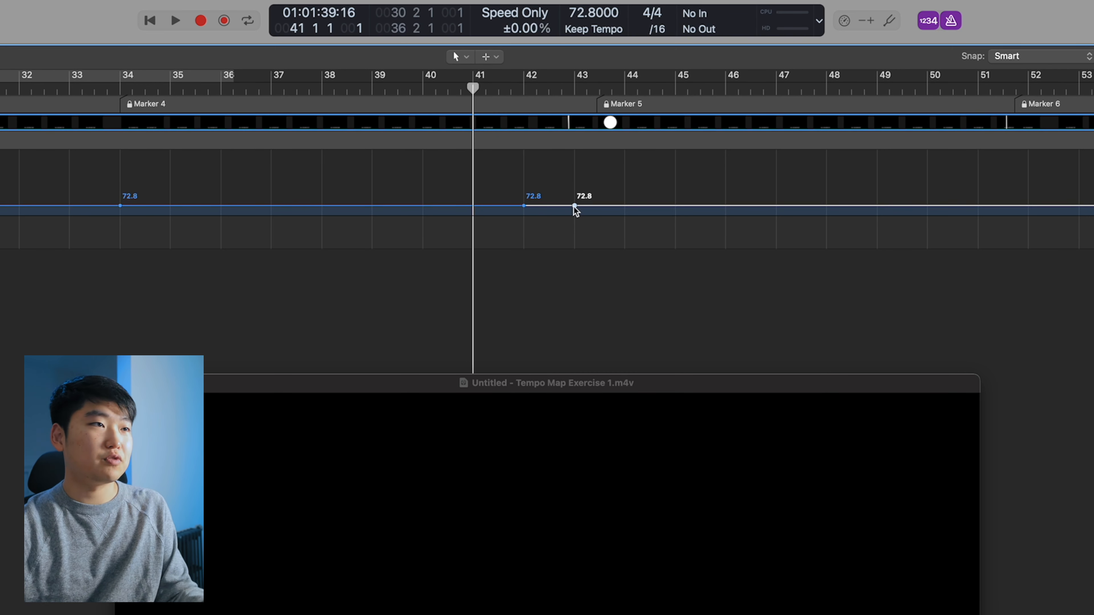
left_click(549, 206)
left_click(599, 88)
left_click_drag(599, 89, 574, 87)
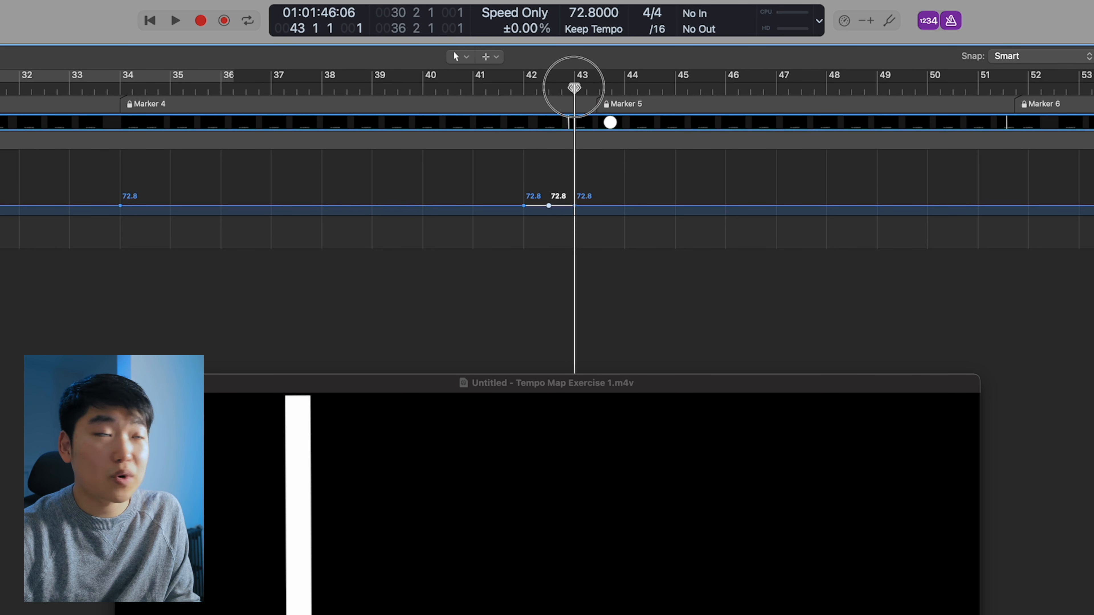
key("super+Right")
Drag the tempo point before bar 43 down to 30.8 at 42 4 1 1 and bend the ramp curve from bar 42
left_click_drag(552, 206, 547, 242)
left_click_drag(506, 185, 545, 206)
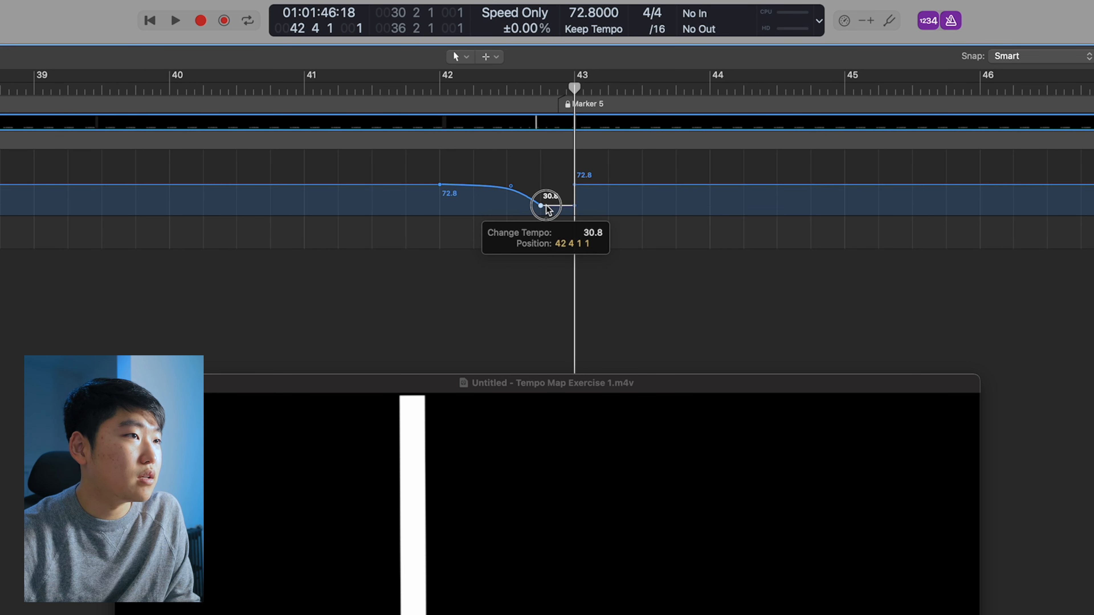
left_click(510, 188)
left_click_drag(510, 185, 495, 185)
Zoom in around bars 42 to 43 to inspect the tempo ramp against Marker 5
left_click(441, 89)
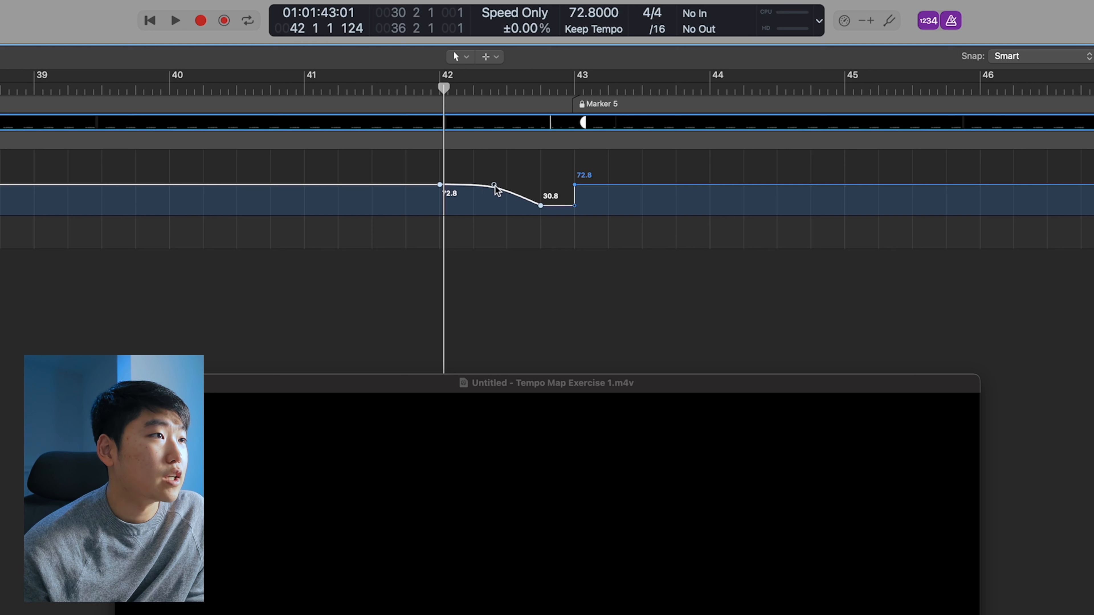
left_click(495, 187)
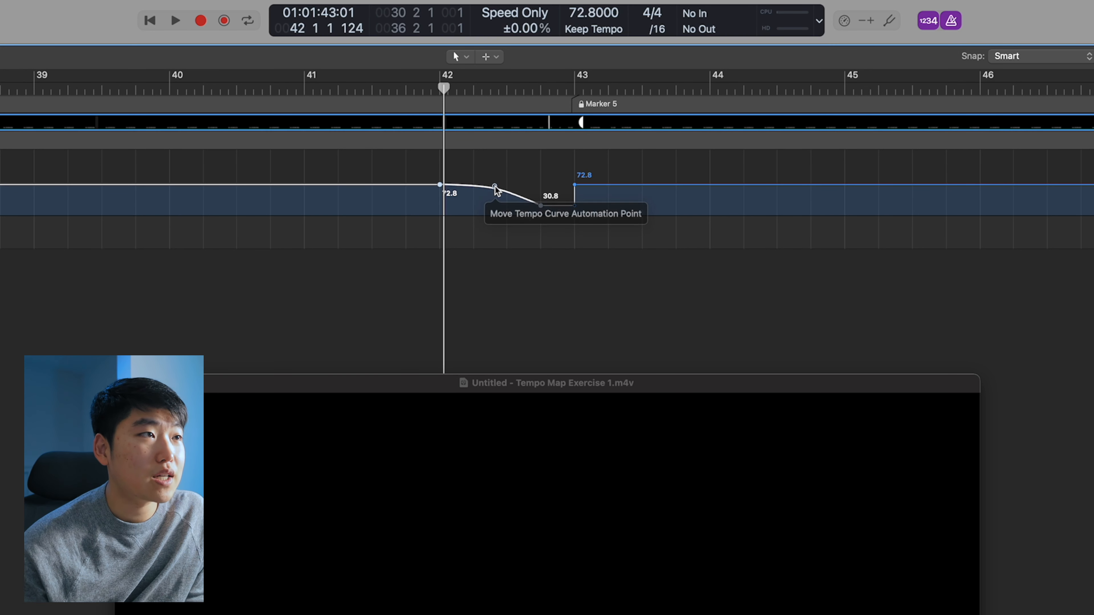
left_click(573, 87)
key("super+Right")
key("super+Right")
key("super+Right")
key("super+Right")
key("super+Right")
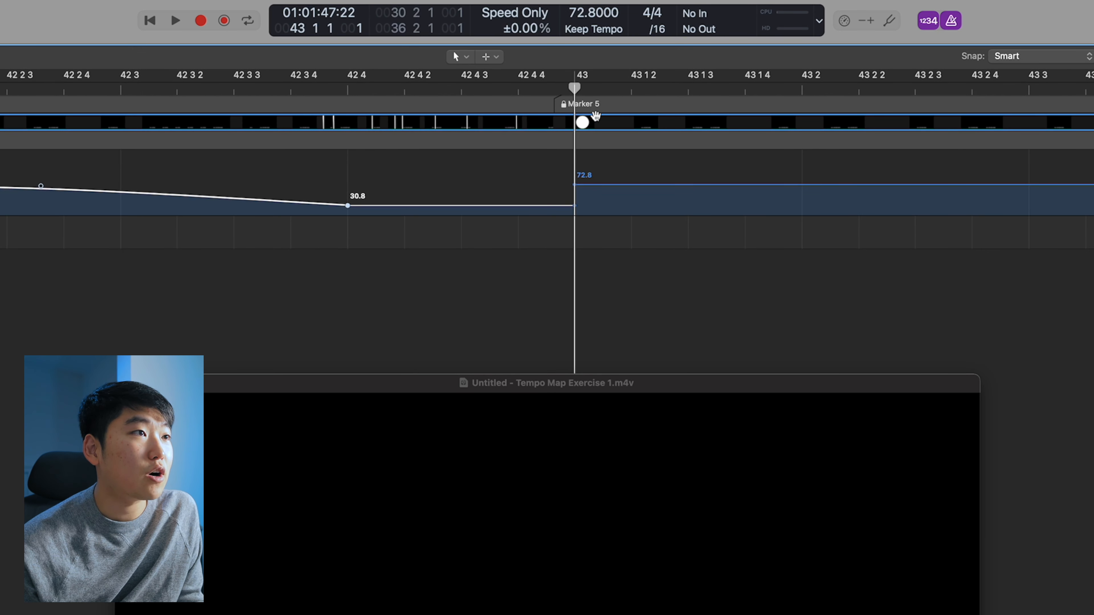
key("super+Left")
key("super+Left")
key("super+Left")
key("super+Left")
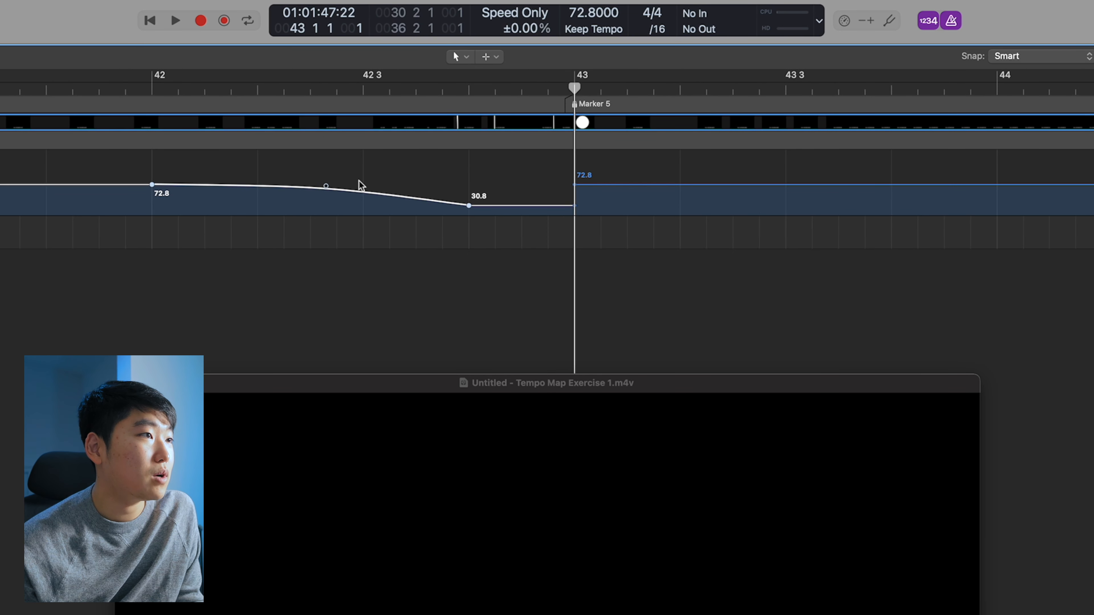
Set the SMPTE position of the bar 43 tempo event to 01:01:47:18 to match Marker 5
left_click_drag(327, 187, 326, 186)
left_click(478, 258)
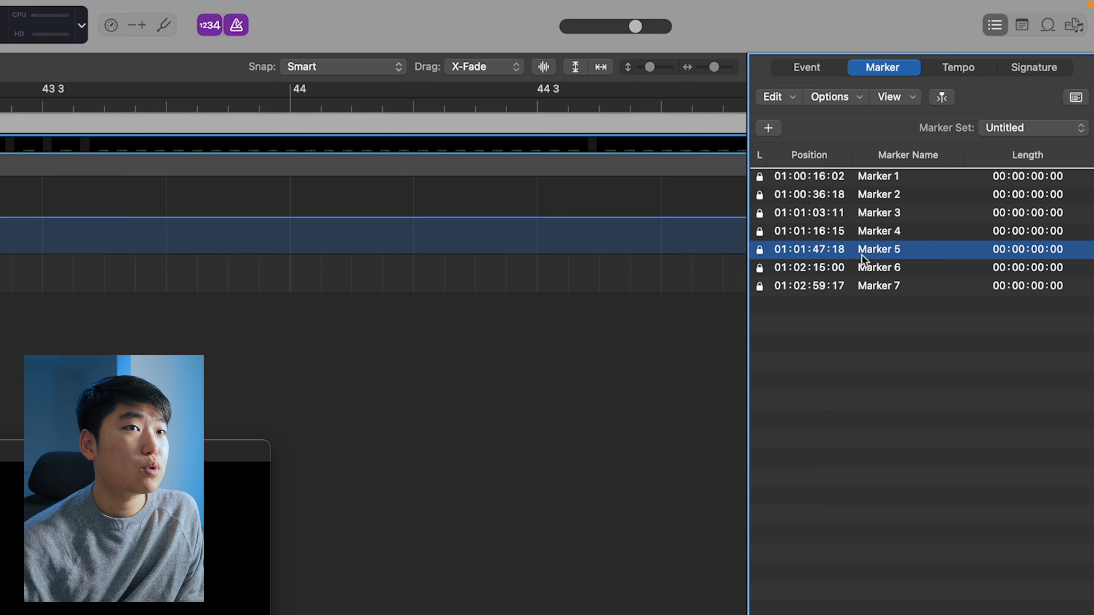
left_click(972, 66)
double_click(1027, 340)
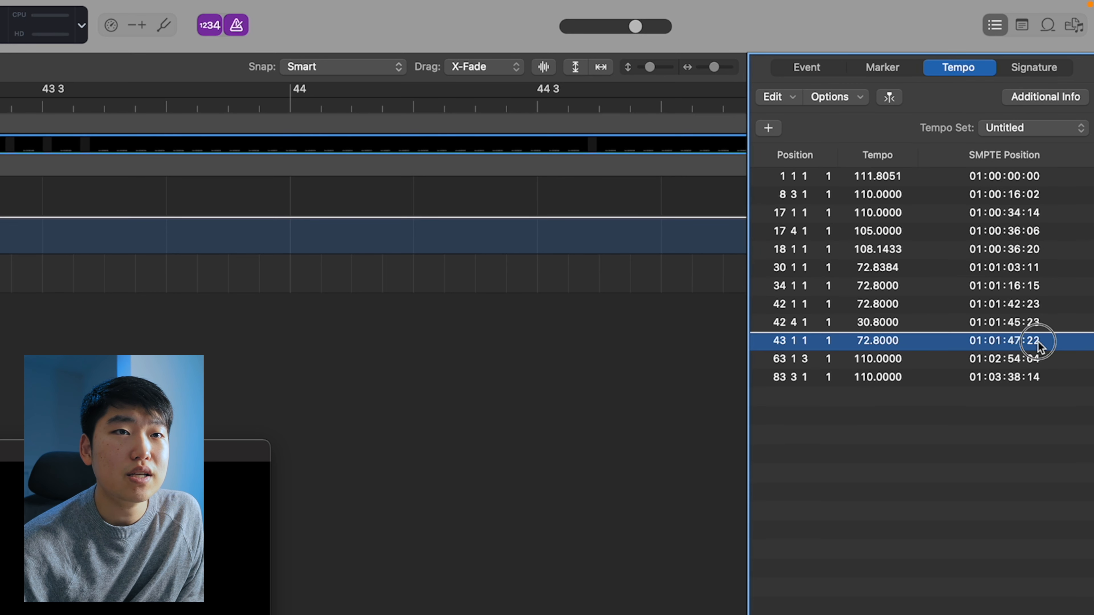
key("BackSpace")
key("BackSpace")
type("18")
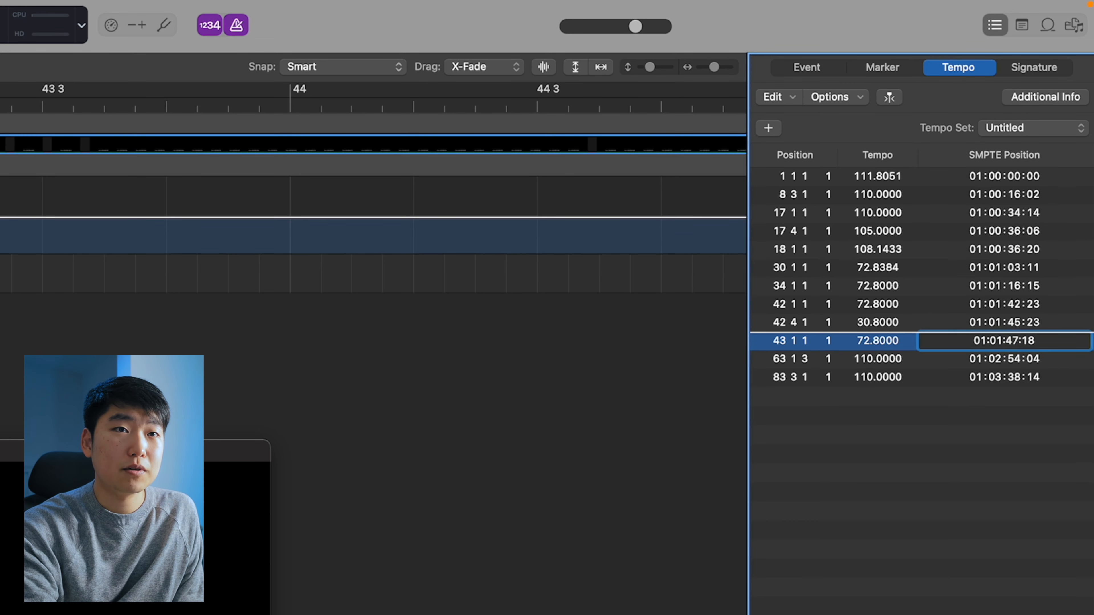
key("Return")
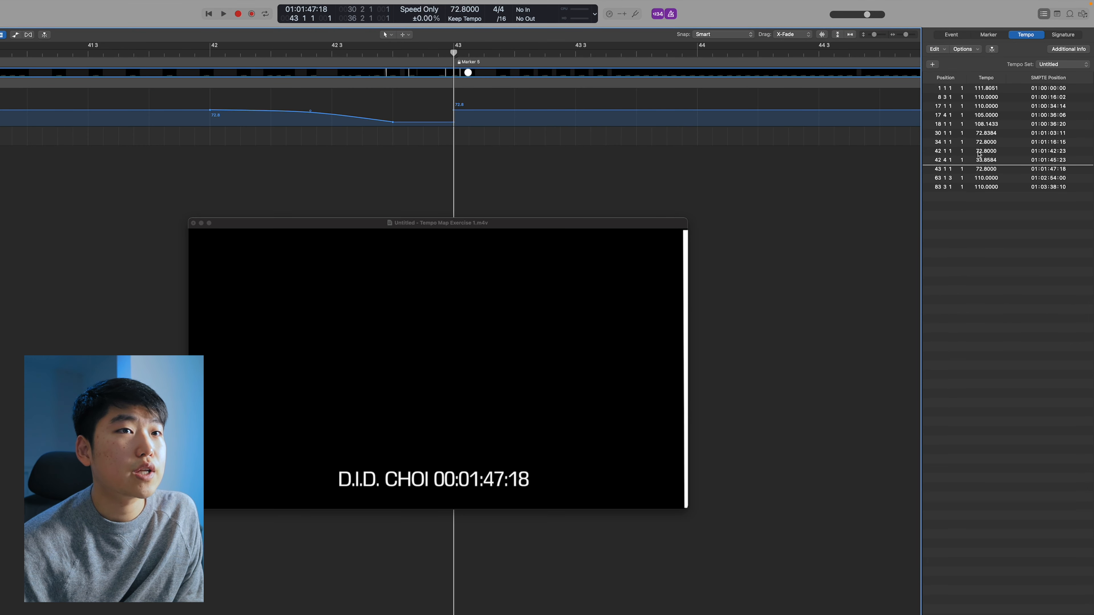
Place the playhead before bar 42 and enable Division clicks in the project's metronome settings
left_click(212, 54)
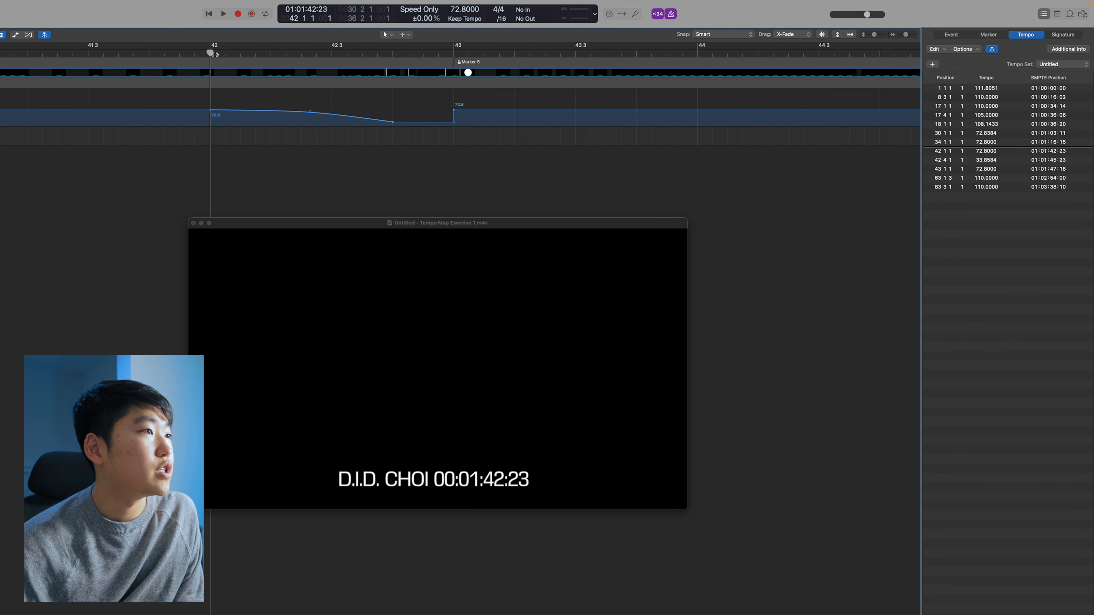
key("super+Left")
key("super+Left")
key("super+Left")
key("super+Left")
key("super+Left")
key("super+Left")
key("super+Left")
left_click(107, 50)
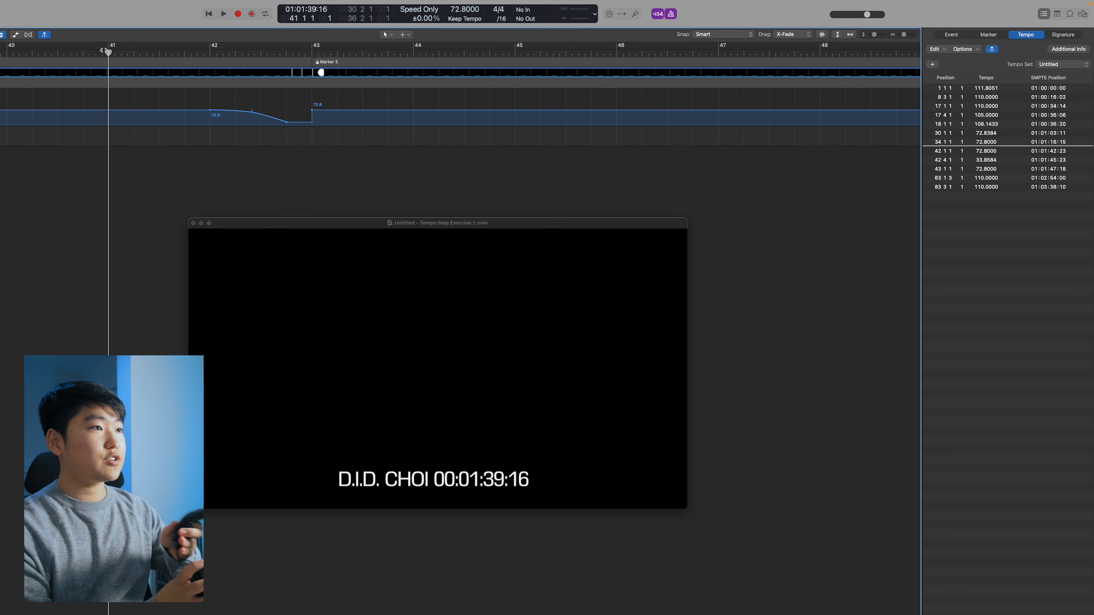
left_click(127, 50)
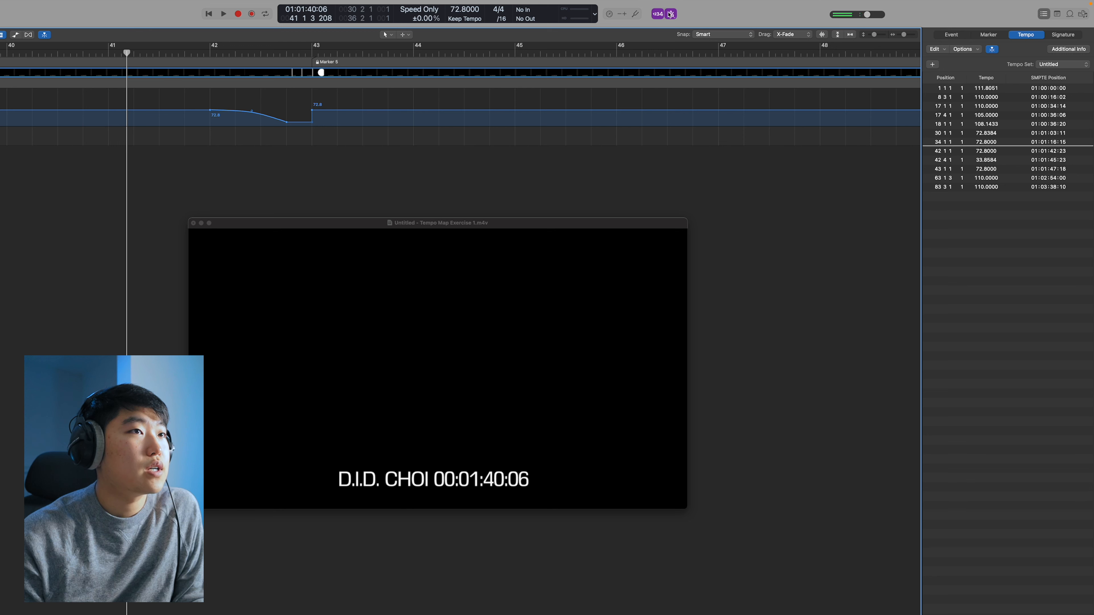
right_click(669, 14)
left_click(698, 54)
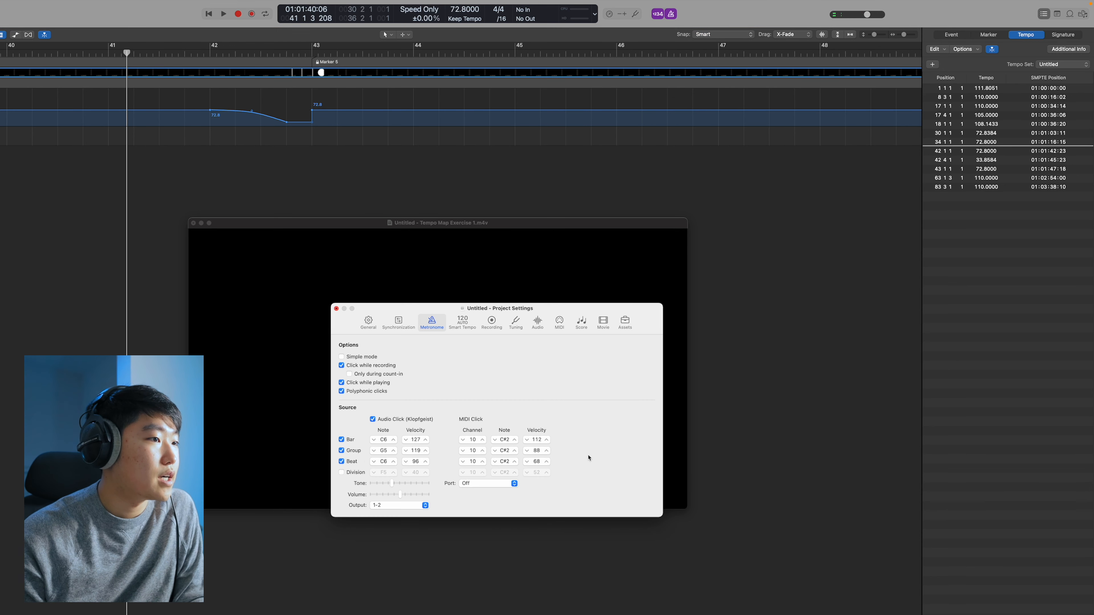
left_click(340, 472)
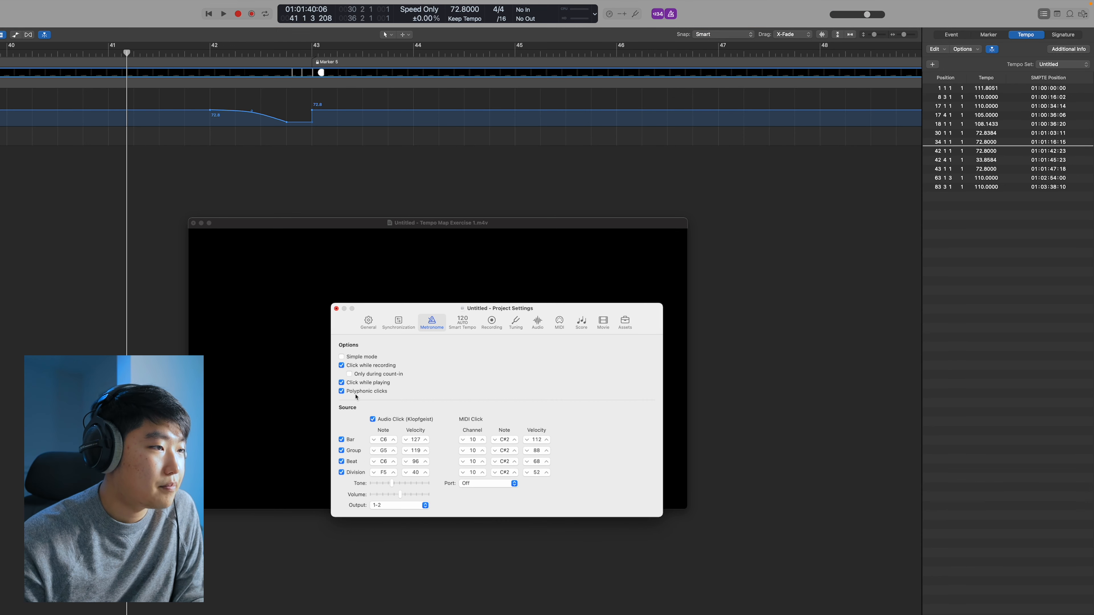
left_click(336, 308)
Play back the ramp and select the 42 4 1 tempo event in the tempo list
key("space")
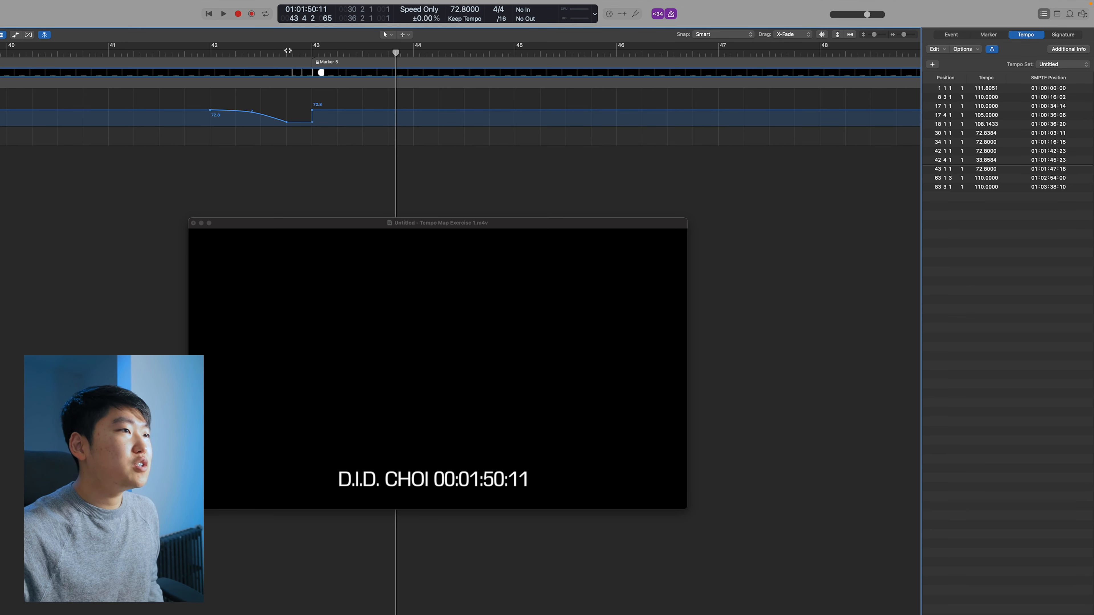
left_click(288, 50)
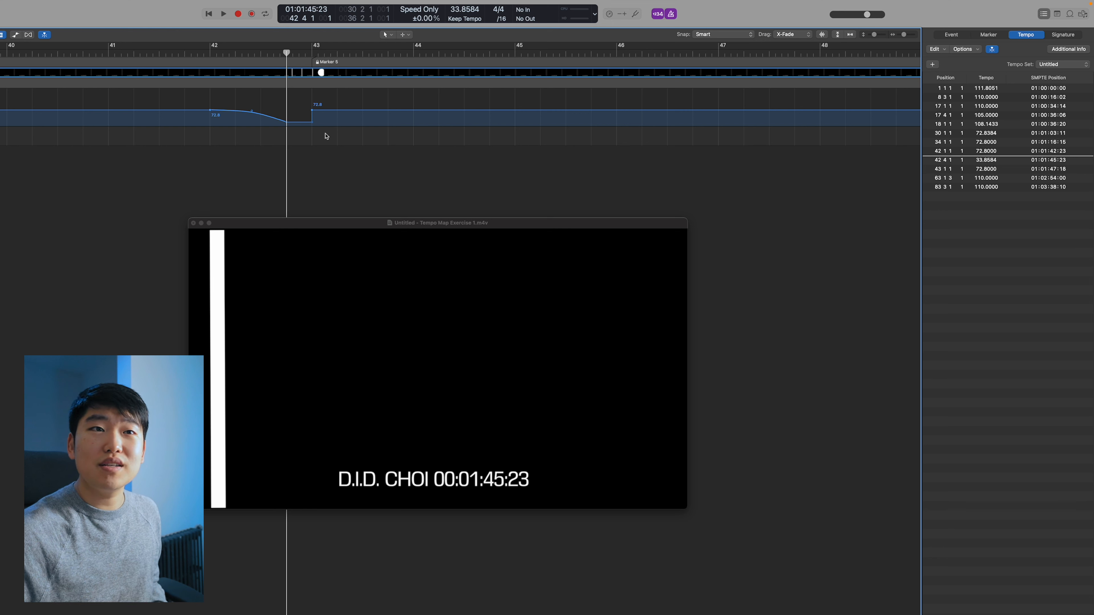
left_click(999, 142)
left_click(987, 162)
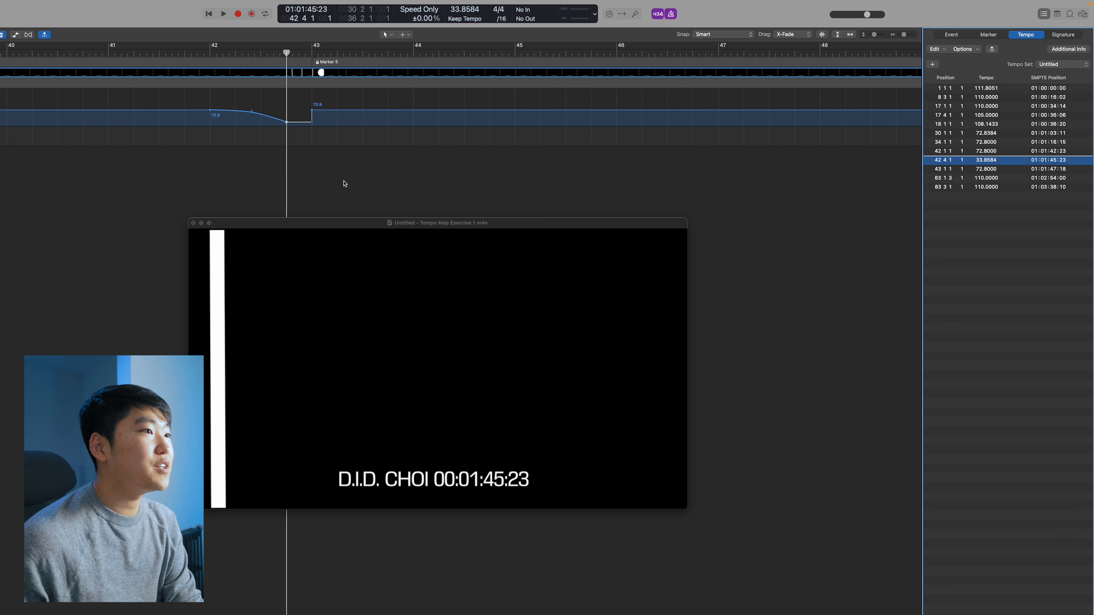
left_click(270, 182)
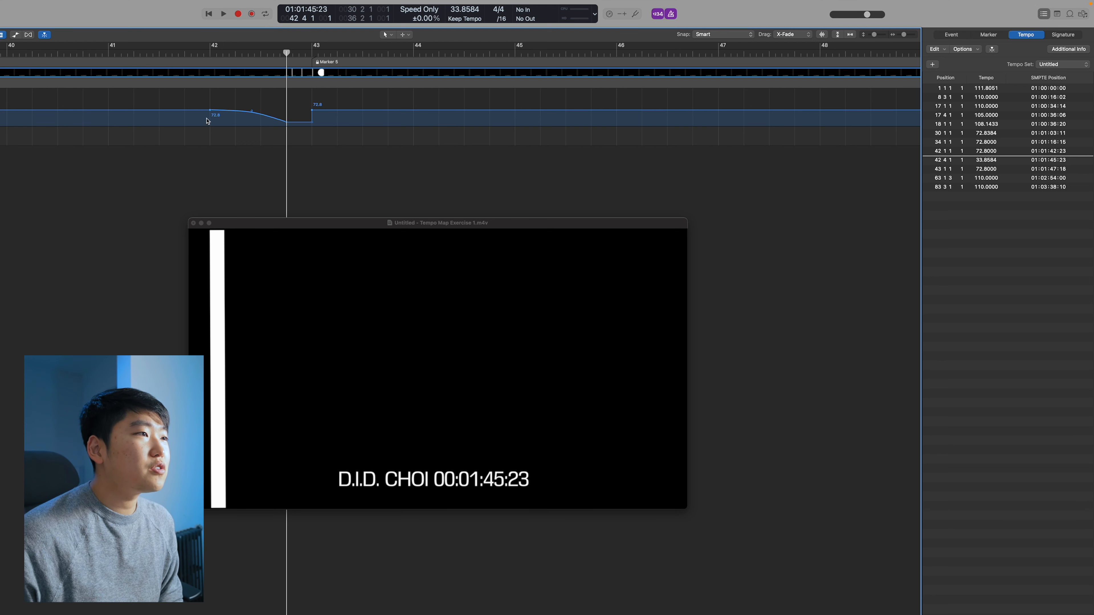
Slightly reshape the tempo ramp starting at bar 42
left_click(209, 111)
mouse_move(209, 113)
left_mouse_down()
mouse_move(159, 111)
mouse_move(234, 111)
mouse_move(216, 111)
left_mouse_up()
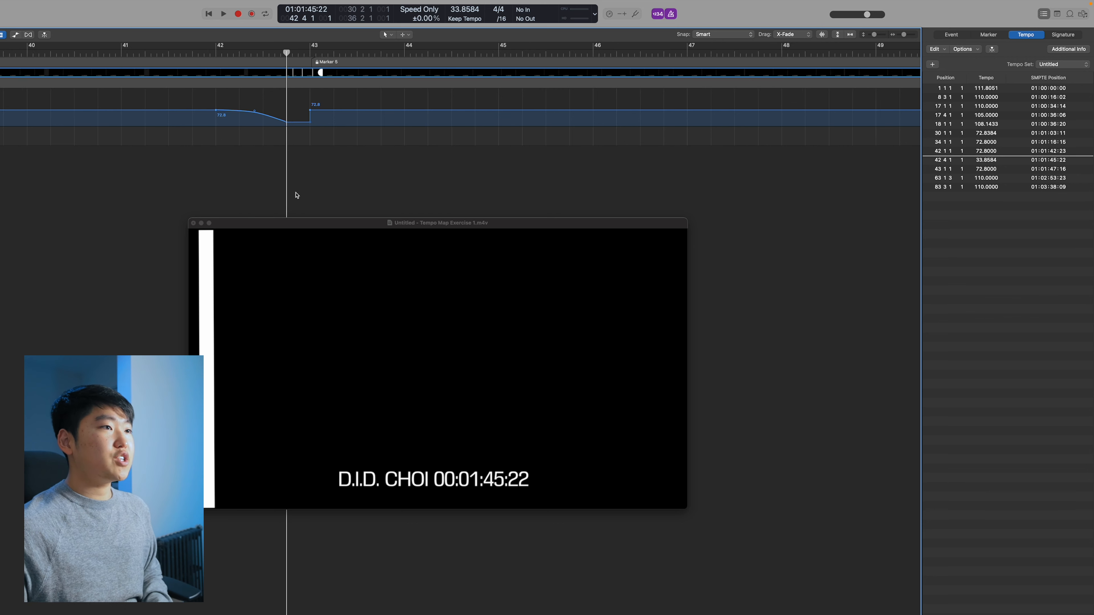
key("super+Left")
key("super+Left")
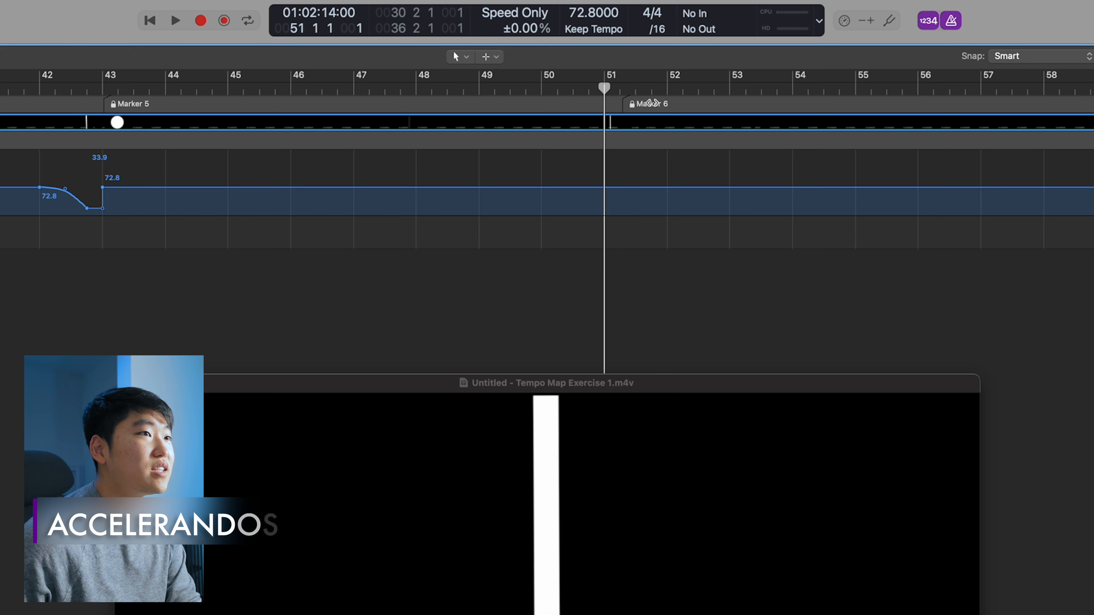
Add a tempo point just before bar 52 and raise the tempo after it to 95.8
left_click(652, 104)
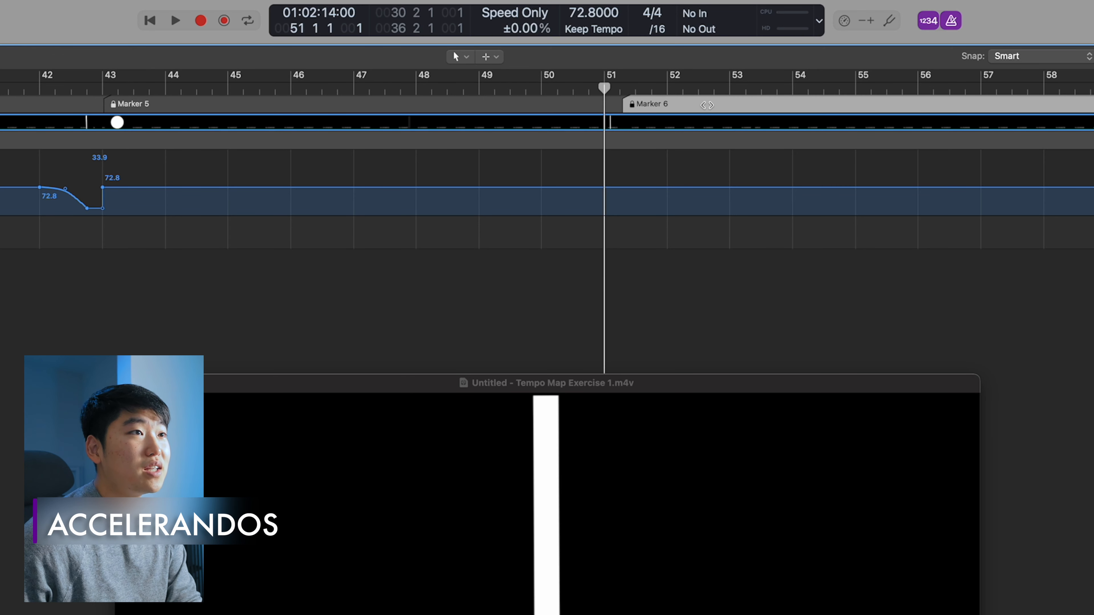
left_click(667, 86)
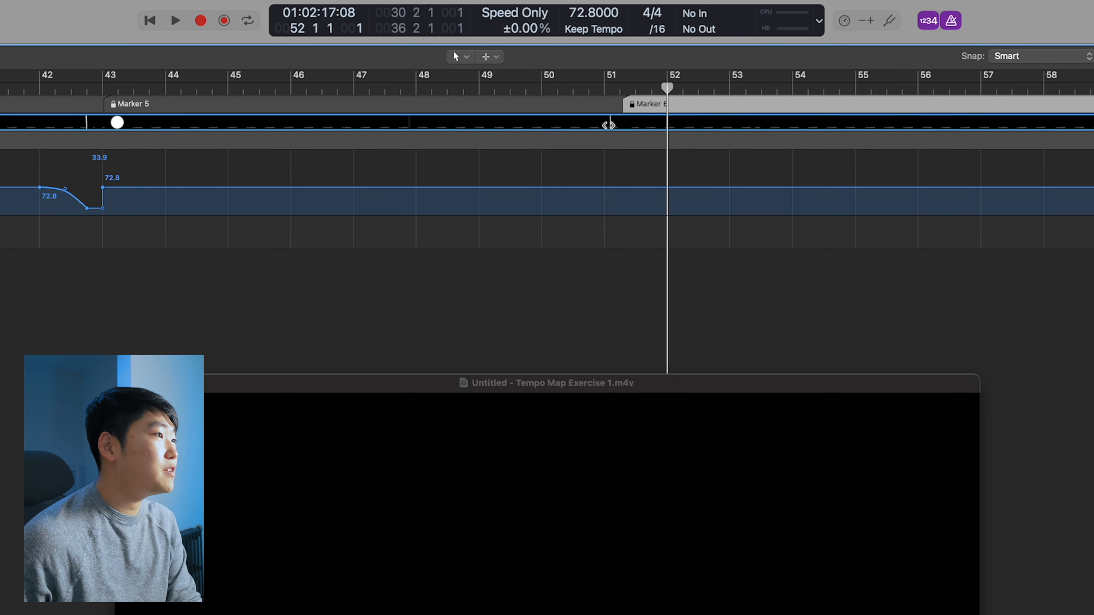
left_click(608, 88)
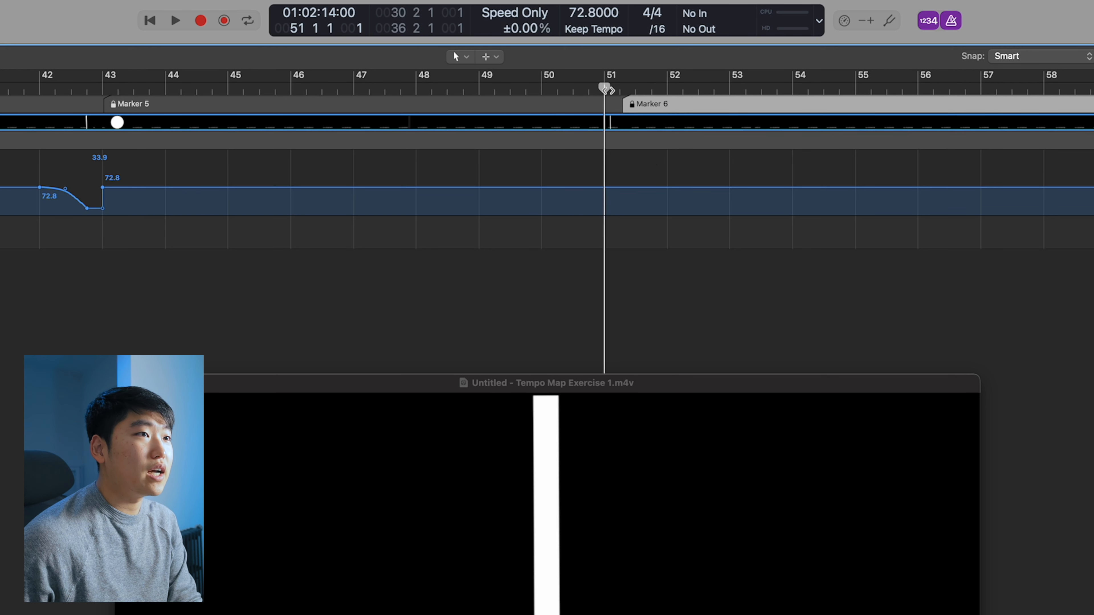
left_click(670, 193)
scroll(642, 257, "down", 5)
left_click(642, 257)
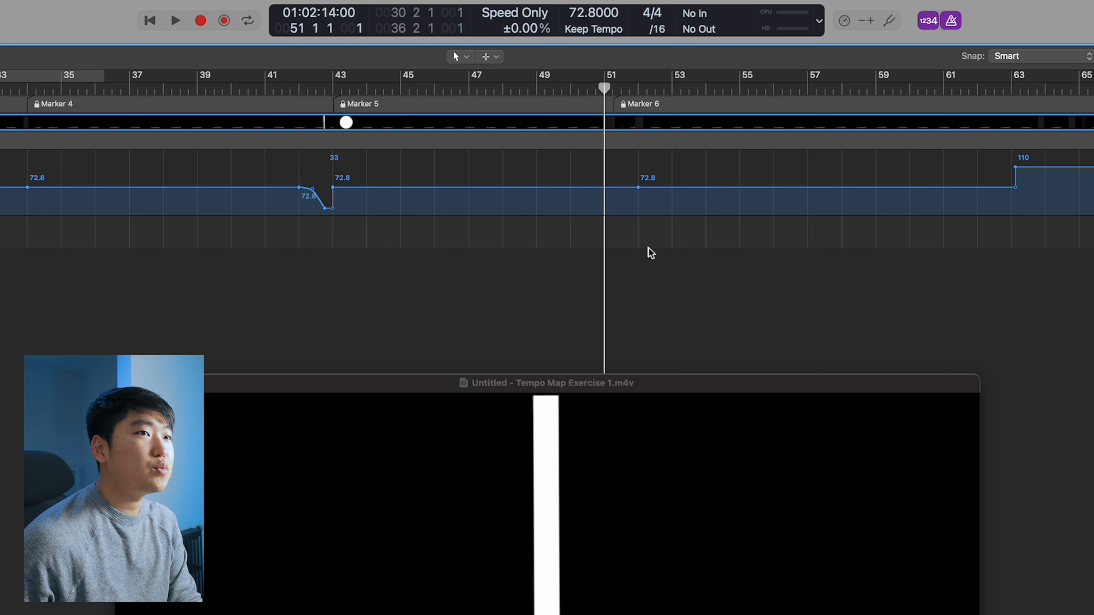
left_click_drag(750, 190, 745, 170)
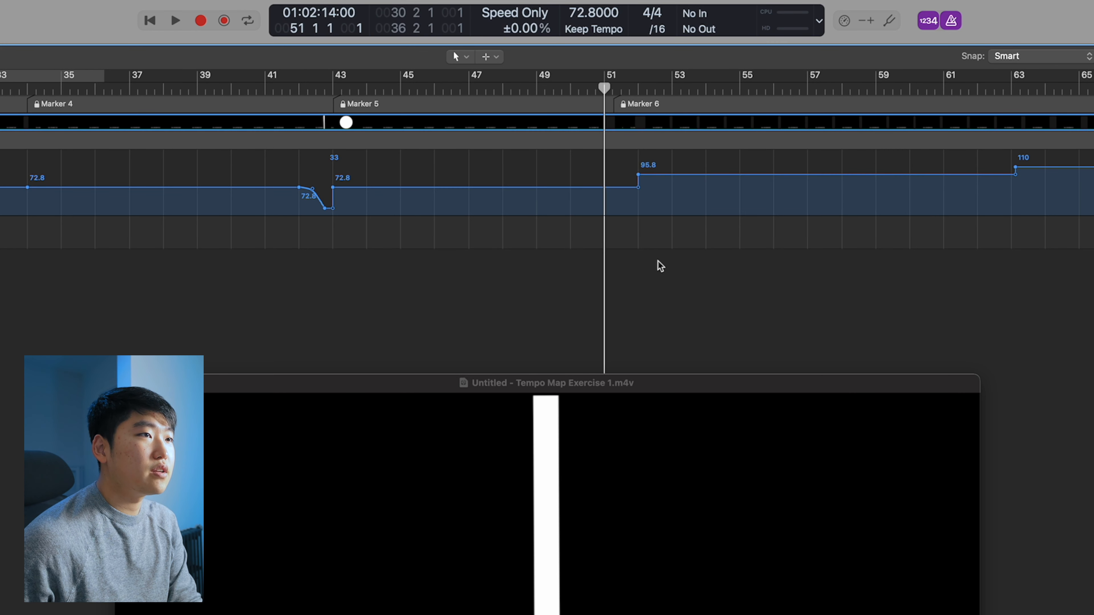
Turn the section from bar 43 into a ramp up to the bar 52 point and set it to 86.8
left_click_drag(637, 188, 486, 180)
left_click_drag(694, 175, 694, 186)
key("alt+comma")
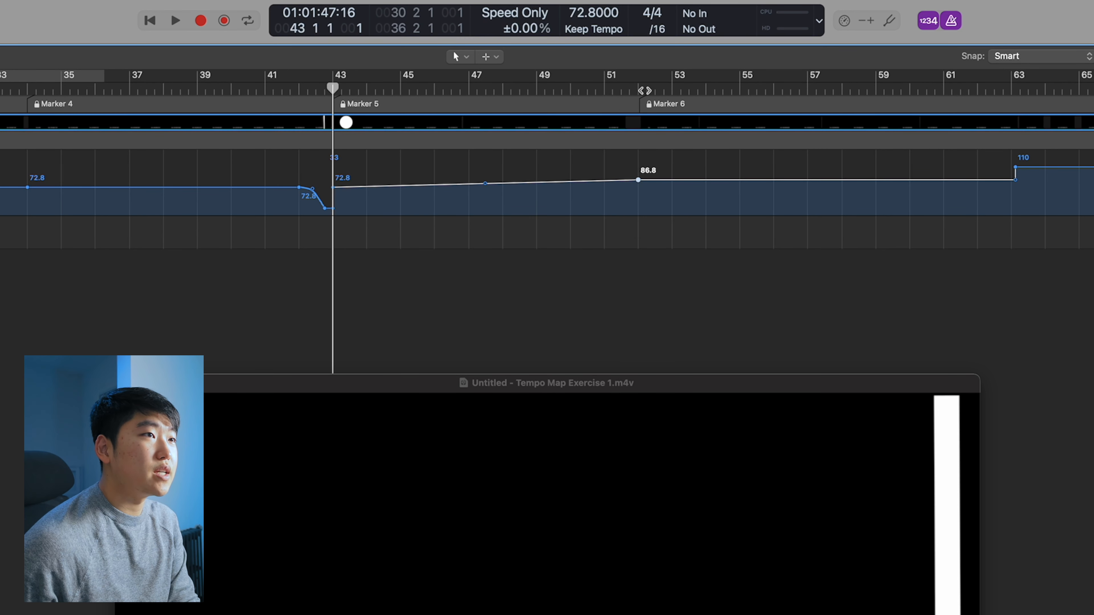
left_click(641, 89)
Zoom in on bar 52 and set its tempo point to 85.8
key("super+Right")
key("super+Right")
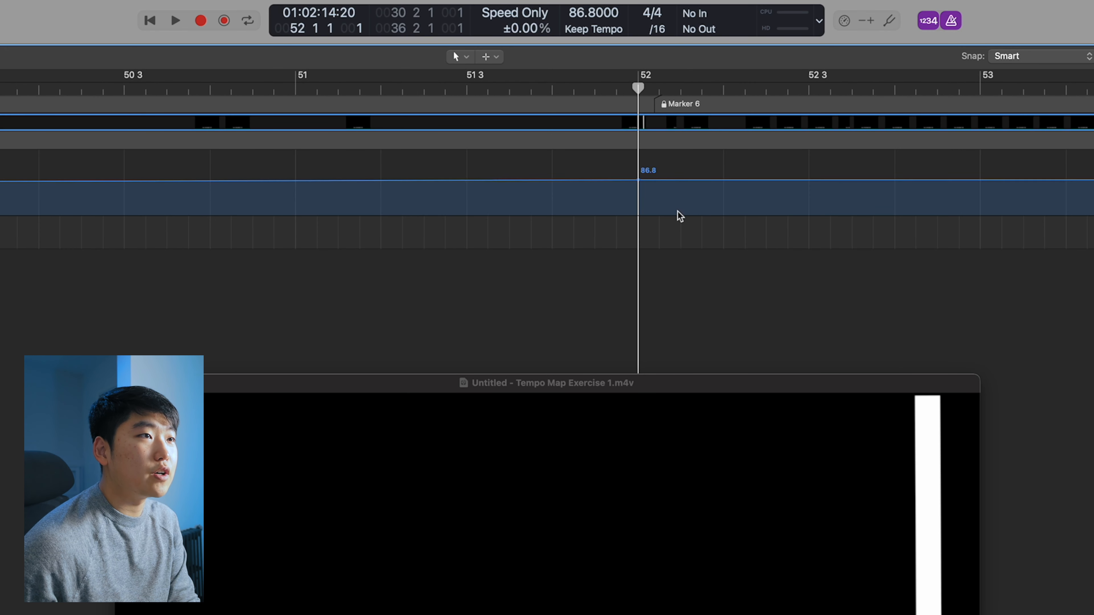
left_click_drag(663, 189, 660, 185)
key("super+Right")
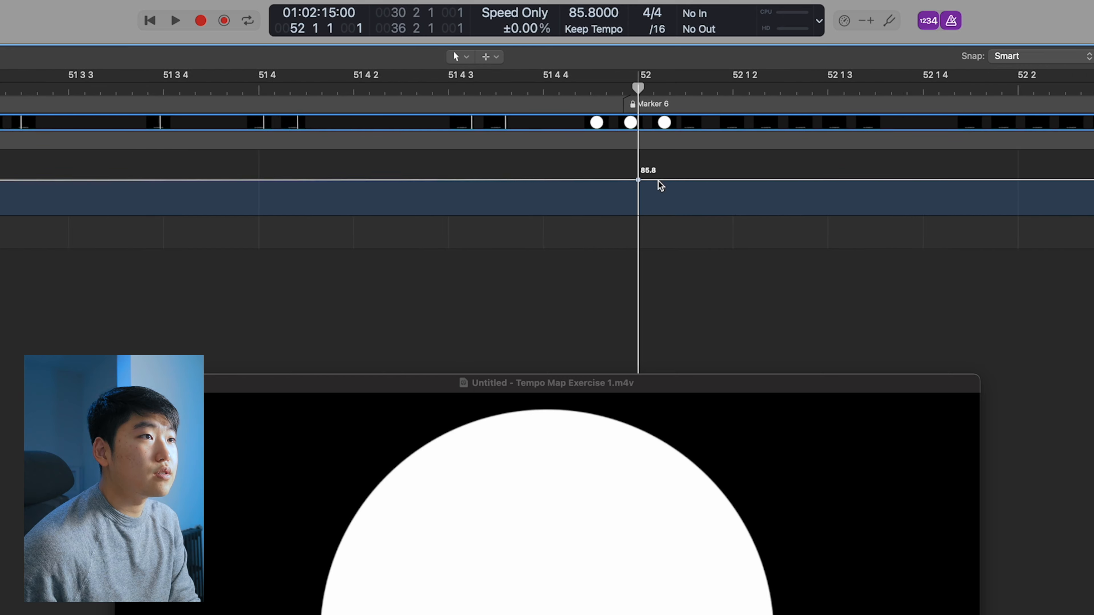
key("super+Left")
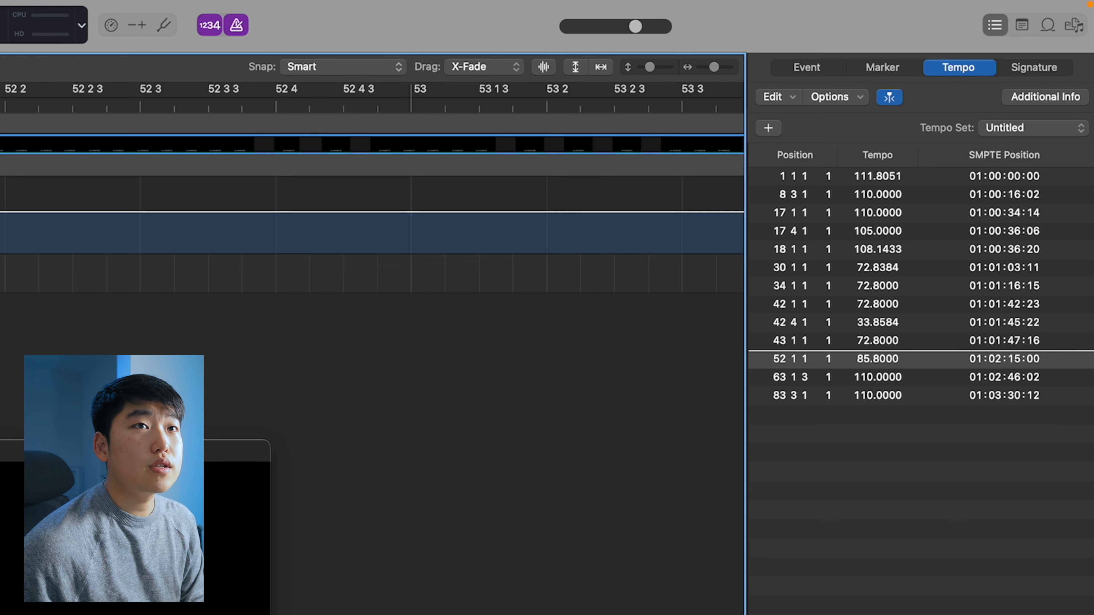
Compare Marker 6's position with the bar 52 tempo event's SMPTE position in the lists
left_click(879, 65)
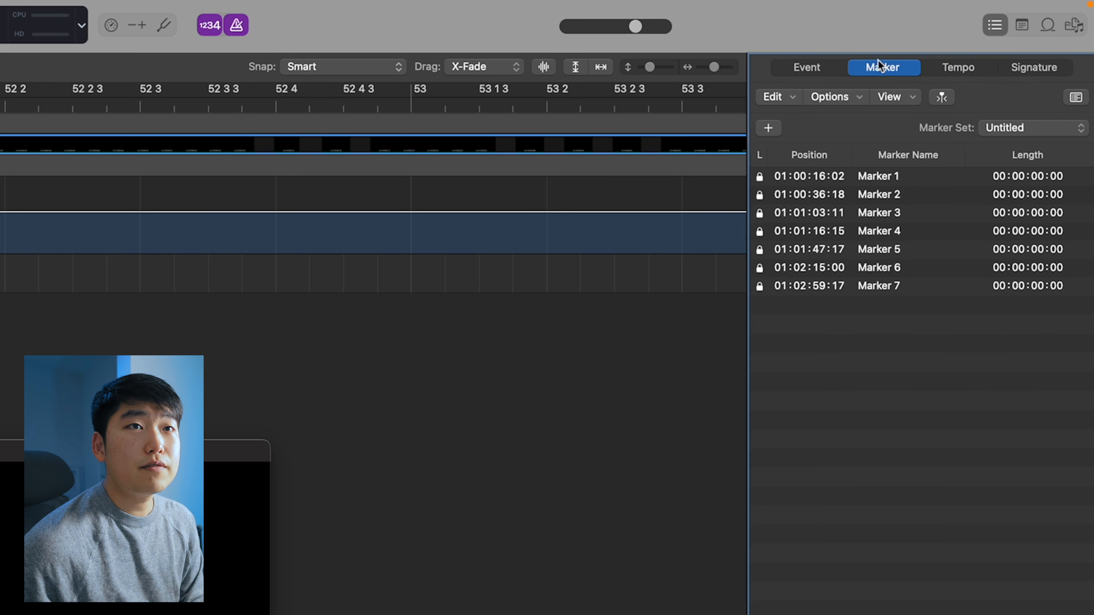
left_click(976, 62)
left_click(1047, 360)
double_click(1041, 360)
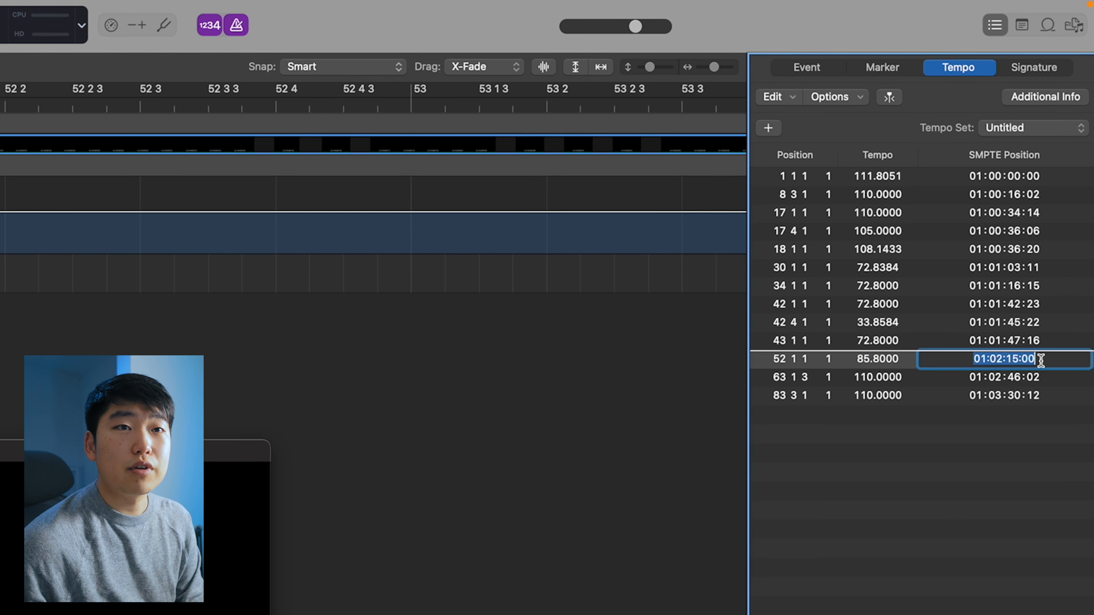
left_click(50, 217)
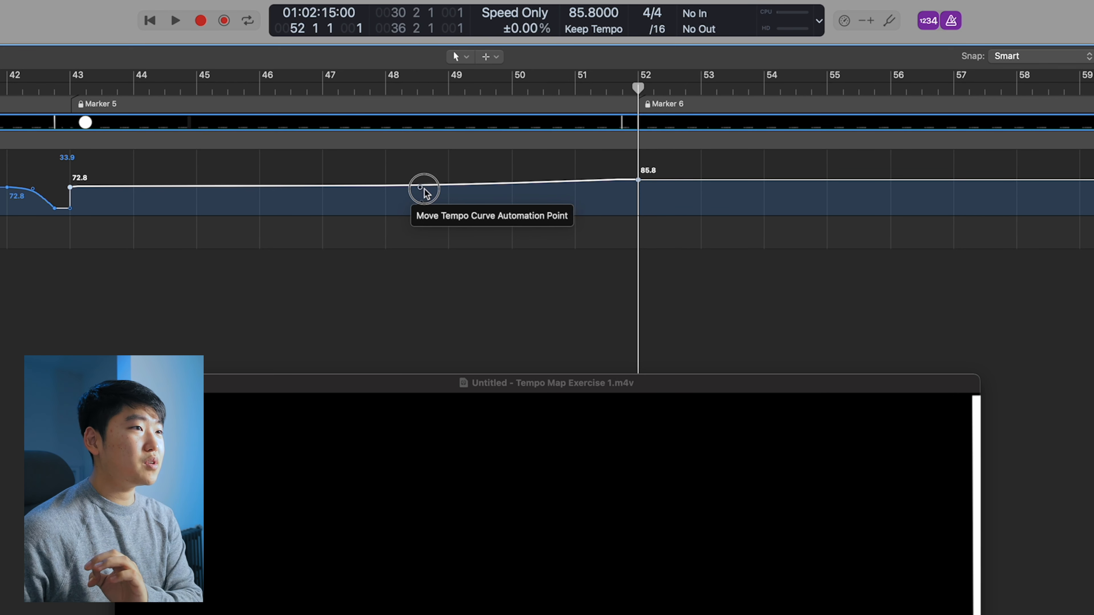
Bend the ramp from bar 43 into an accelerating curve and raise the bar 52 tempo to 118.8
left_click_drag(501, 186, 503, 187)
left_click_drag(668, 181, 665, 161)
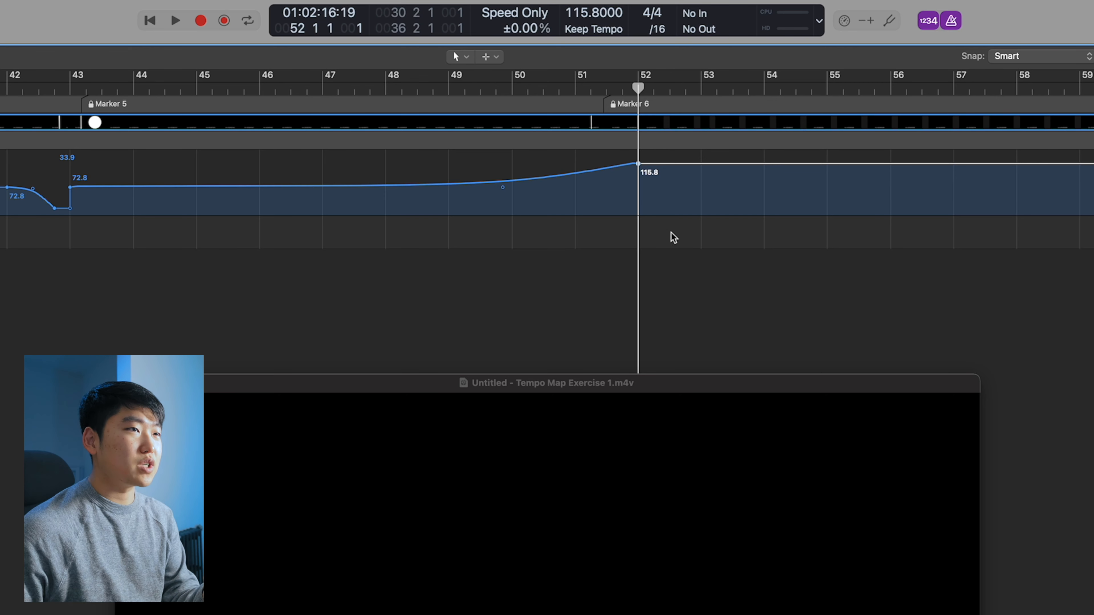
left_click_drag(652, 164, 653, 163)
Add a tempo point at 51 4 1 holding 116.8 and drop the tempo from bar 52 to 102.8
key("super+Right")
key("super+Right")
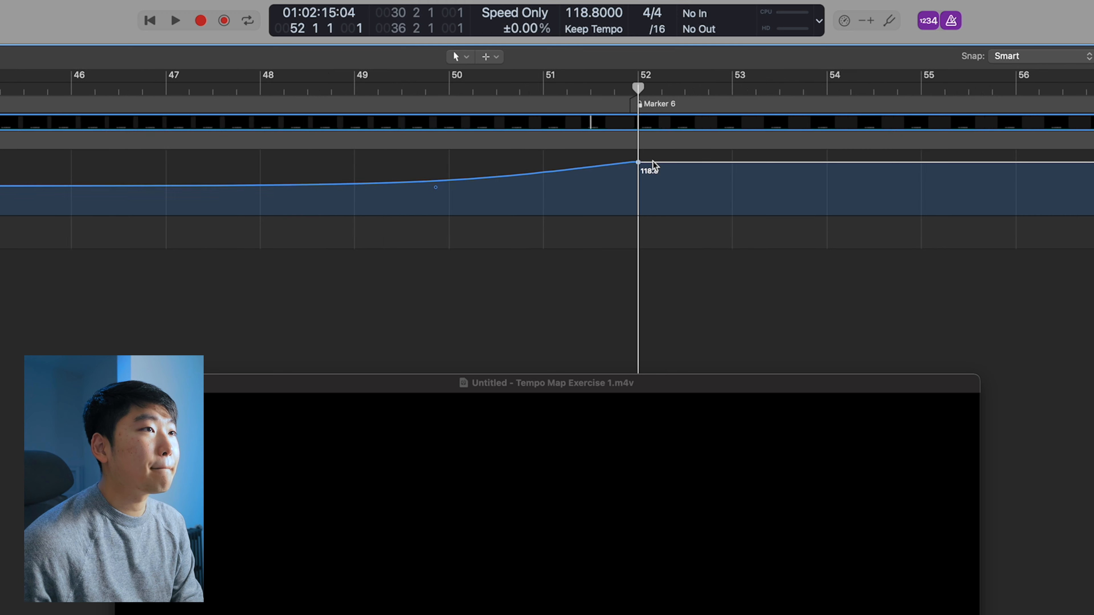
left_click(634, 164)
left_click_drag(640, 164, 668, 181)
left_click_drag(665, 176, 610, 170)
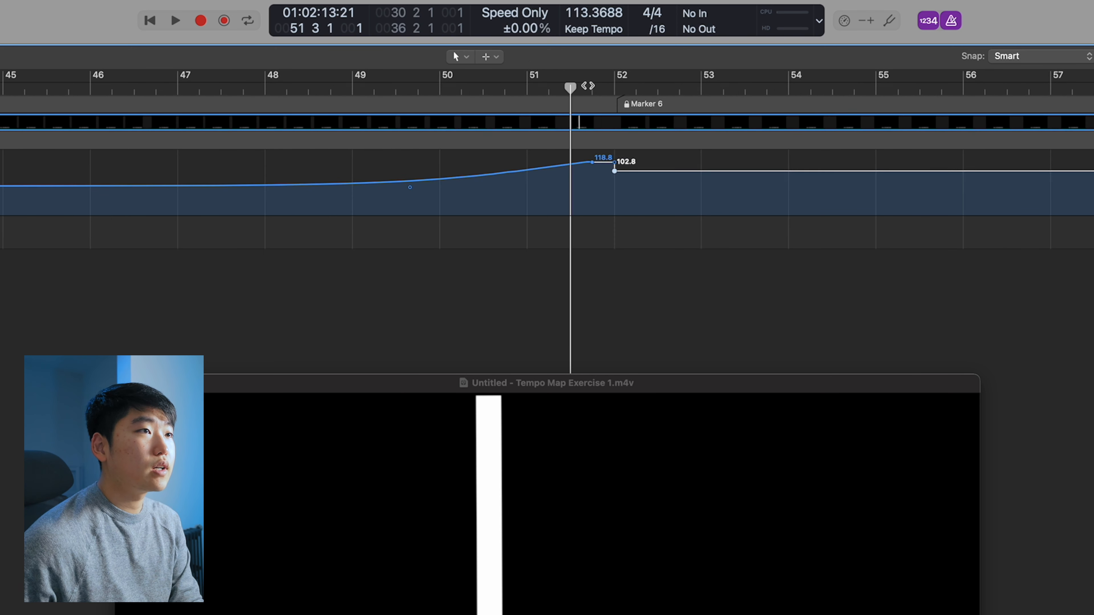
left_click(589, 89)
key("super+Right")
key("super+Right")
key("super+Right")
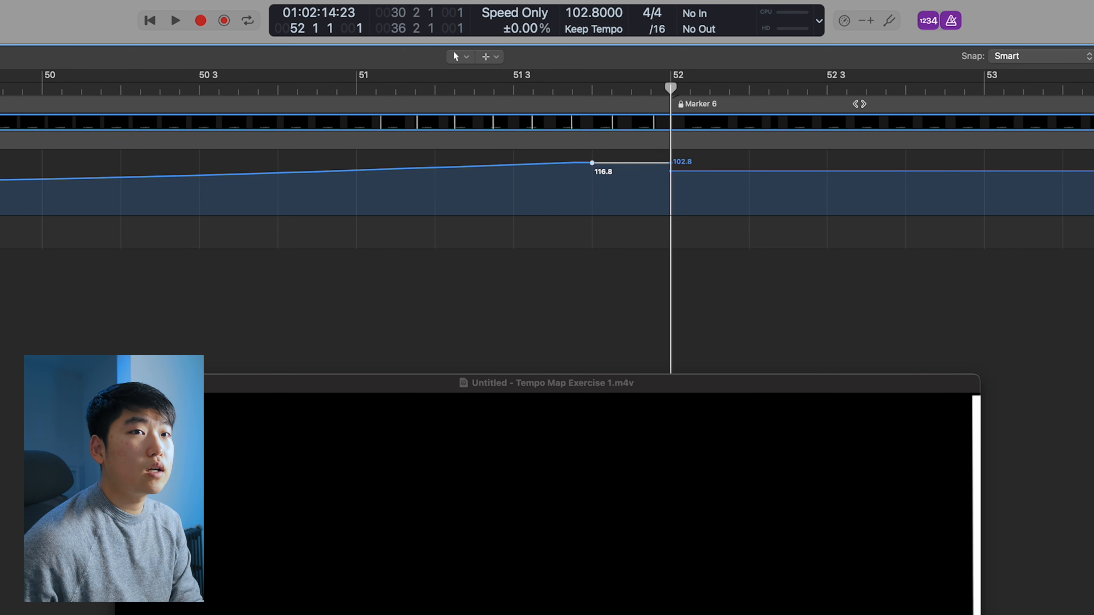
Set the bar 52 tempo event's SMPTE position to 01:02:15:00 and play back from bar 43
left_click(1018, 360)
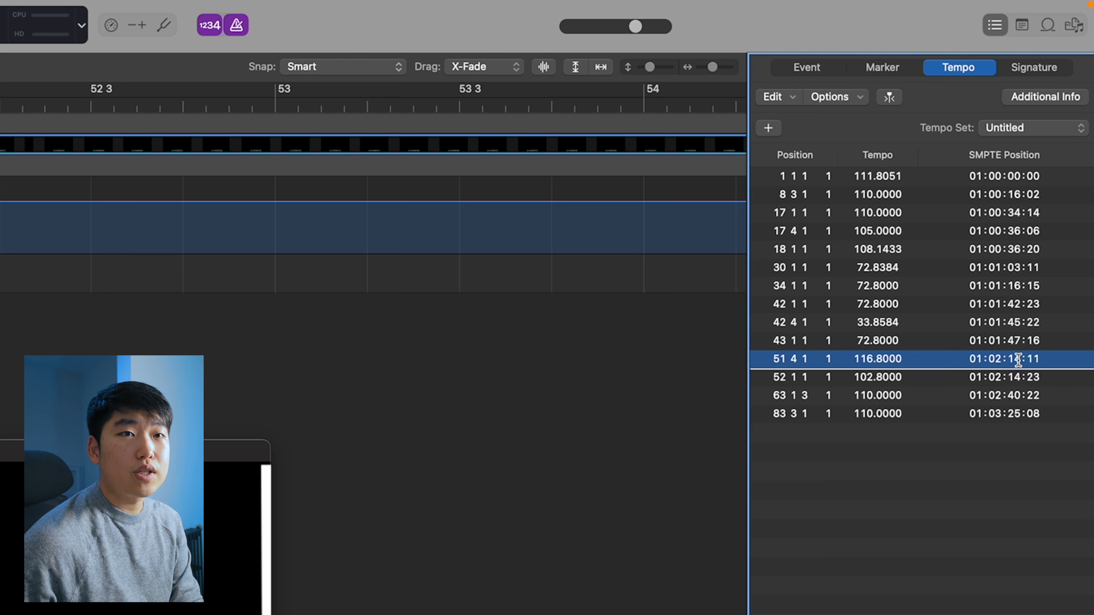
double_click(1018, 359)
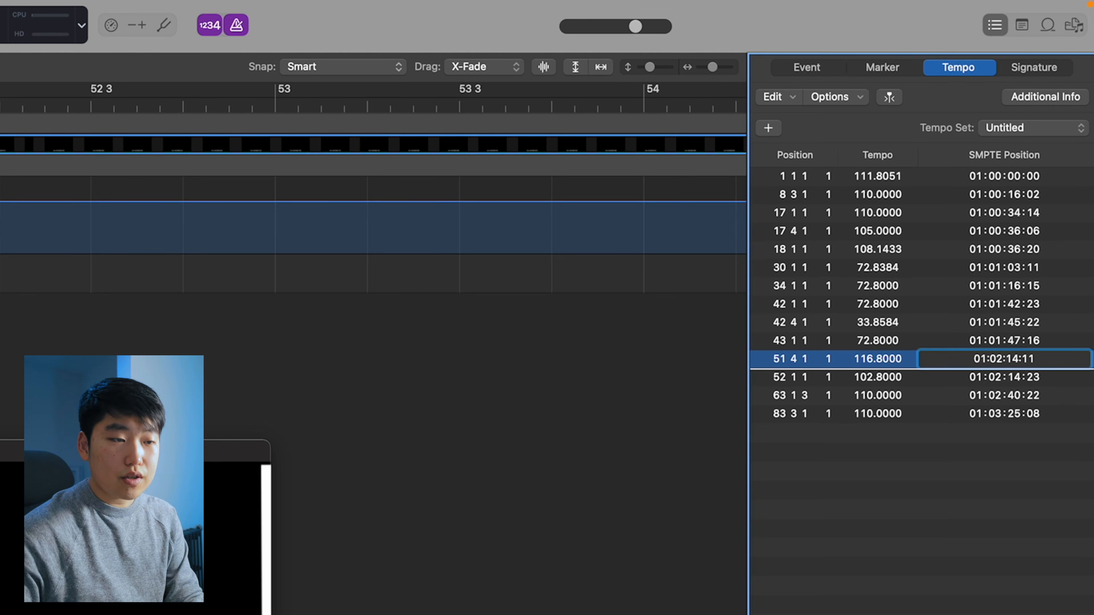
key("Return")
left_click(1032, 390)
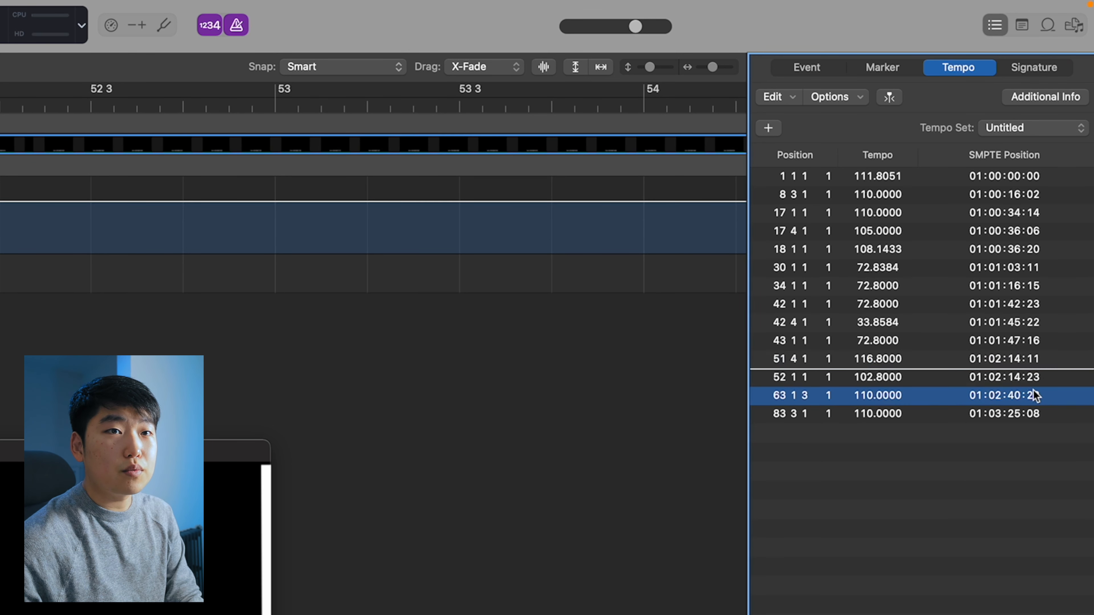
double_click(1032, 378)
type("01:02:15:00")
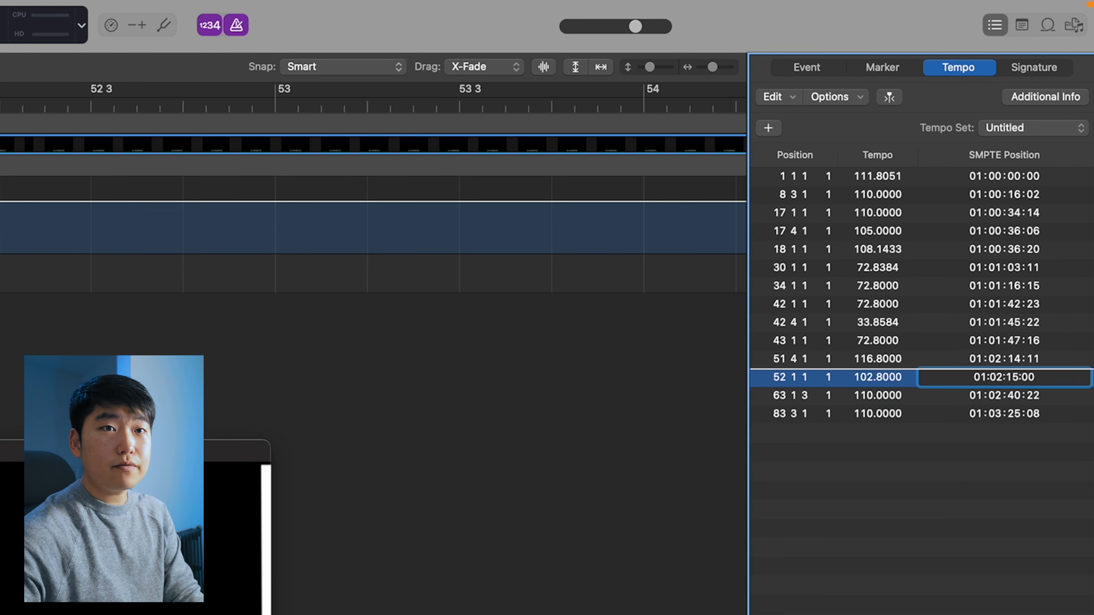
key("Return")
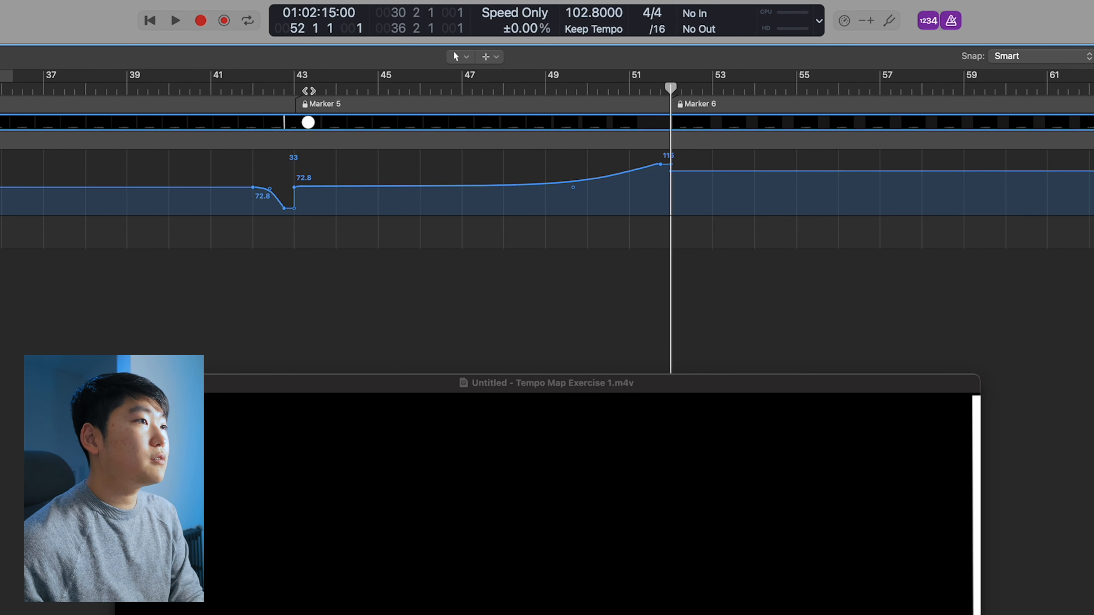
left_click(301, 91)
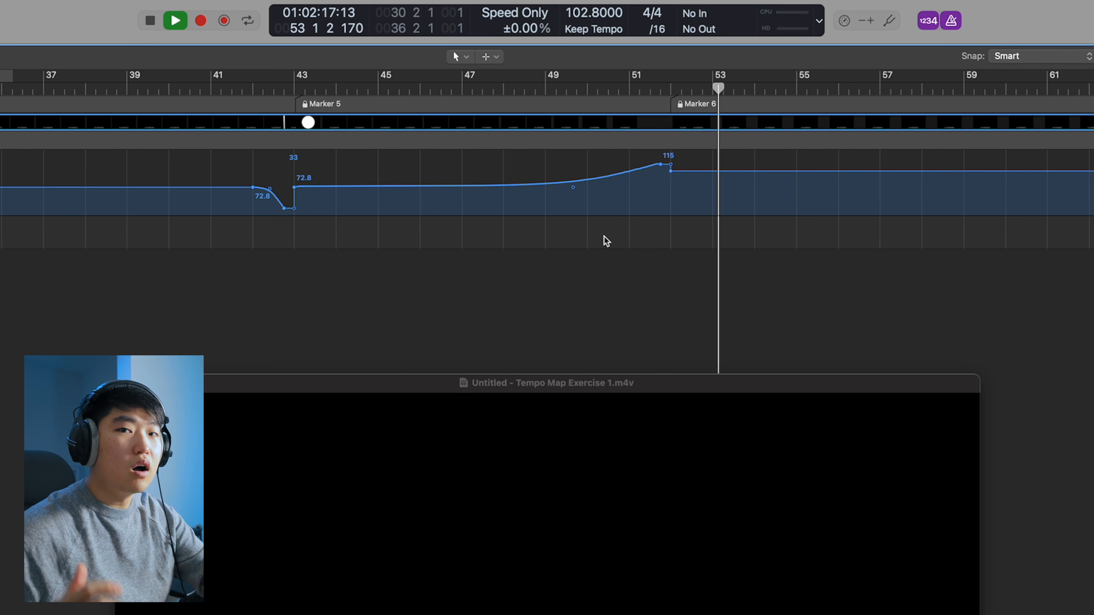
key("space")
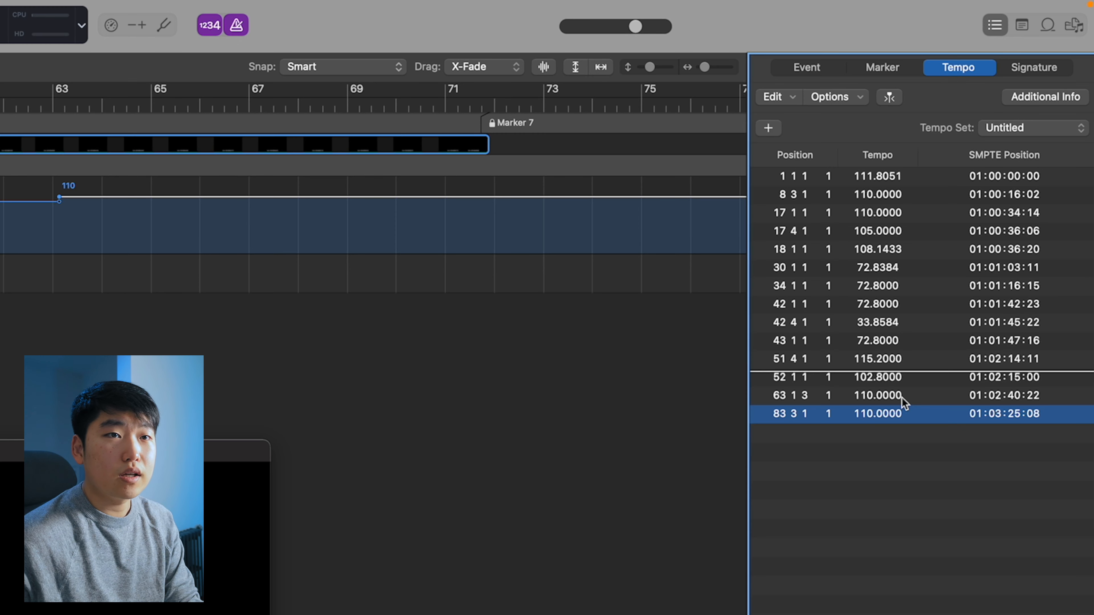
Delete the tempo event at 63 1 3
left_click(901, 395, "shift")
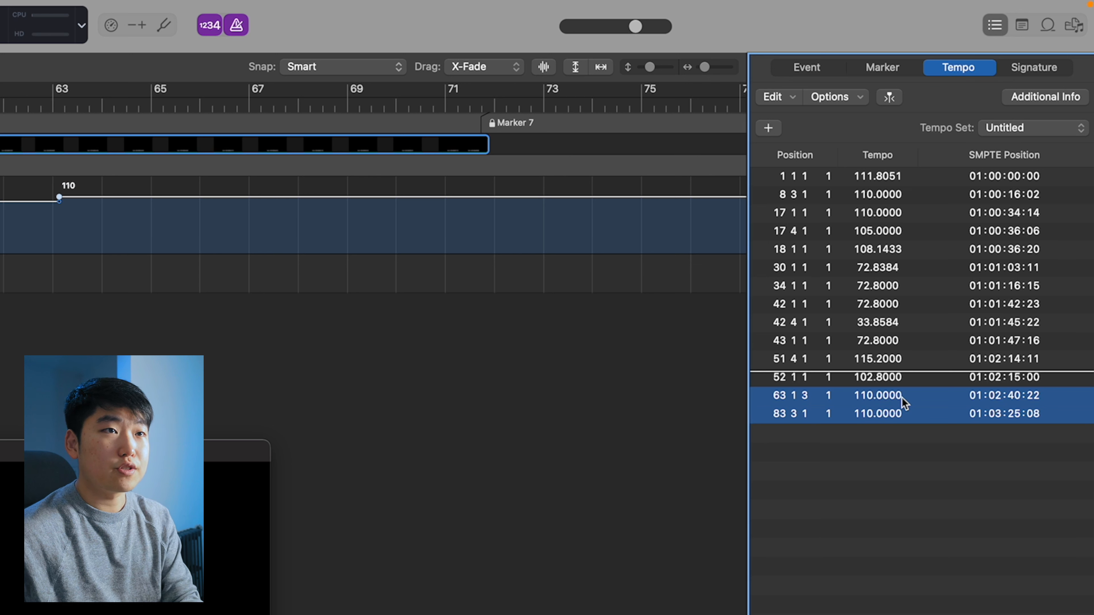
left_click(899, 436)
left_click(890, 396)
key("Delete")
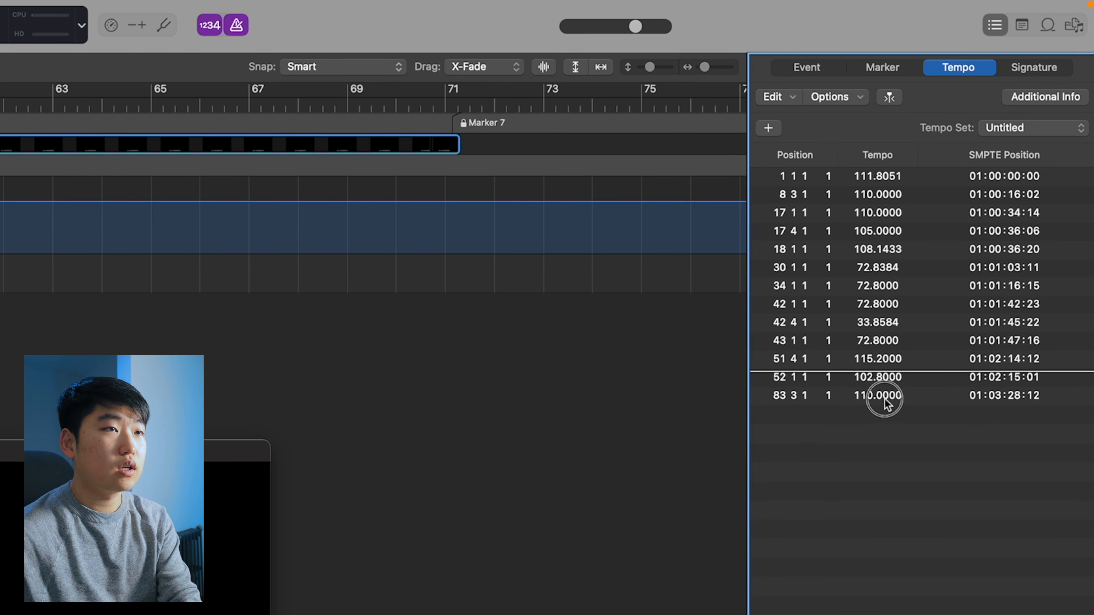
Add a tempo point at bar 71 on the tempo track, at the Marker 7 hit point
left_click(884, 398)
left_click(447, 111)
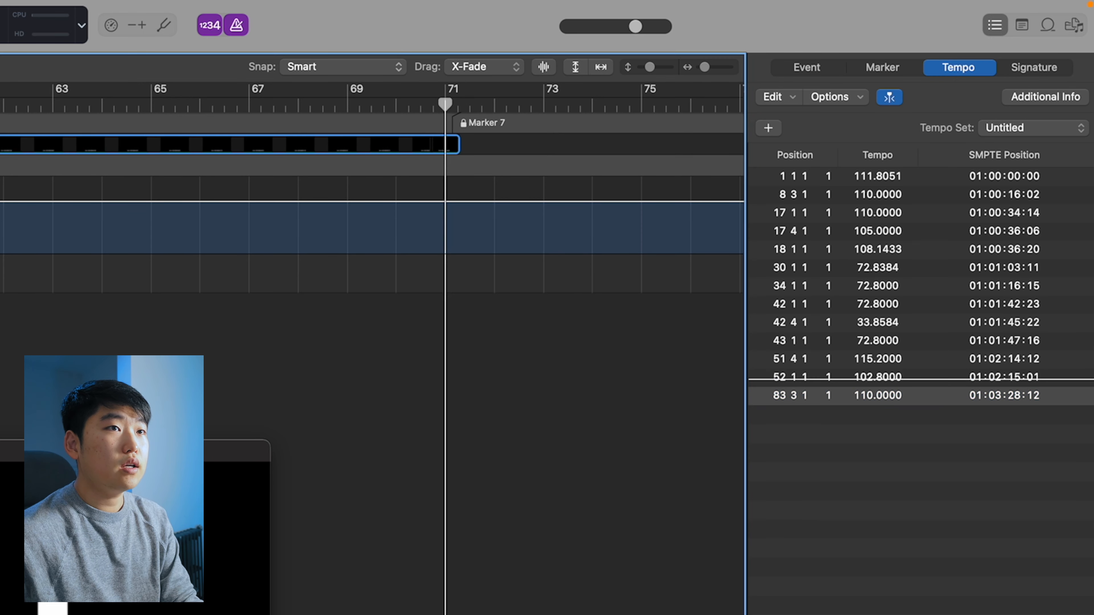
key("super+Right")
key("super+Right")
key("super+Right")
key("super+Right")
key("super+Right")
key("super+Right")
key("super+Right")
key("super+Right")
key("super+Right")
key("super+Right")
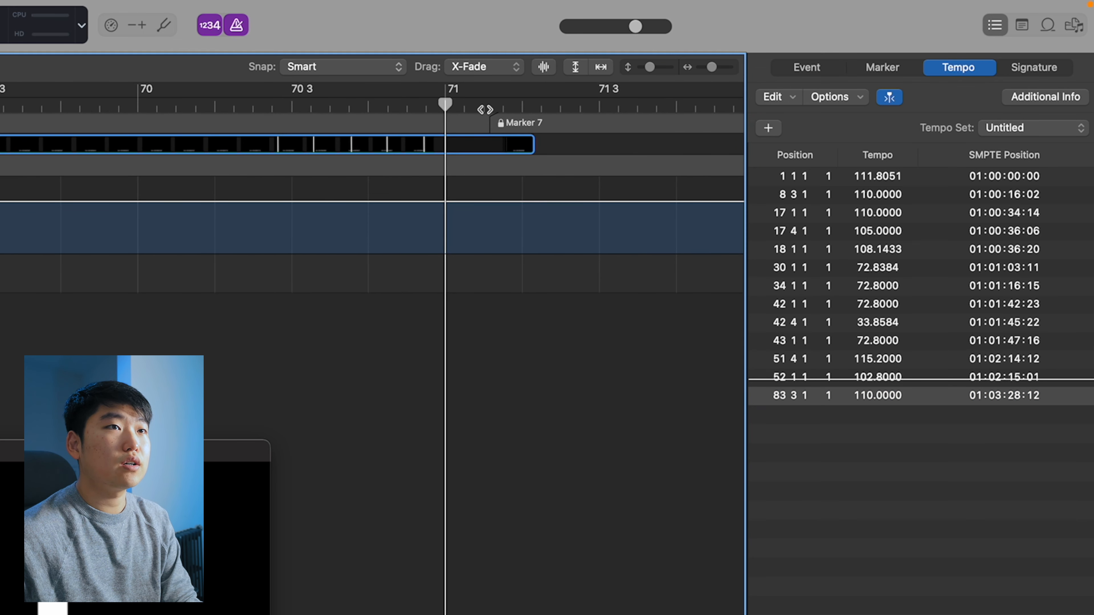
scroll(486, 111, "right", 5)
left_click(426, 123)
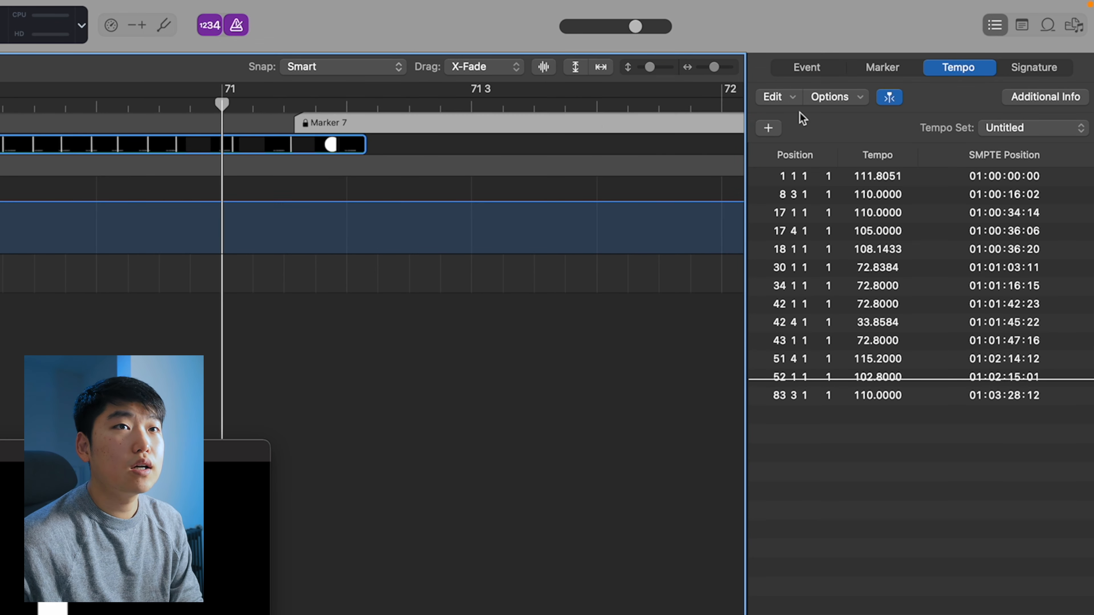
left_click(871, 71)
left_click(222, 202)
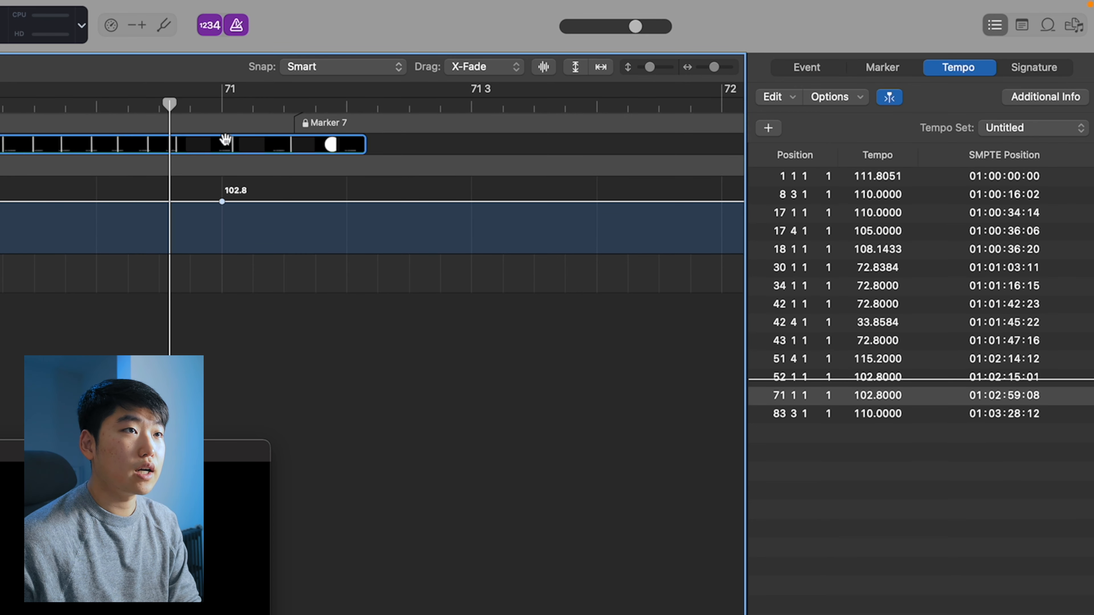
Set the bar 71 tempo event's SMPTE position to 01:02:59:17
double_click(1050, 395)
key("BackSpace")
key("BackSpace")
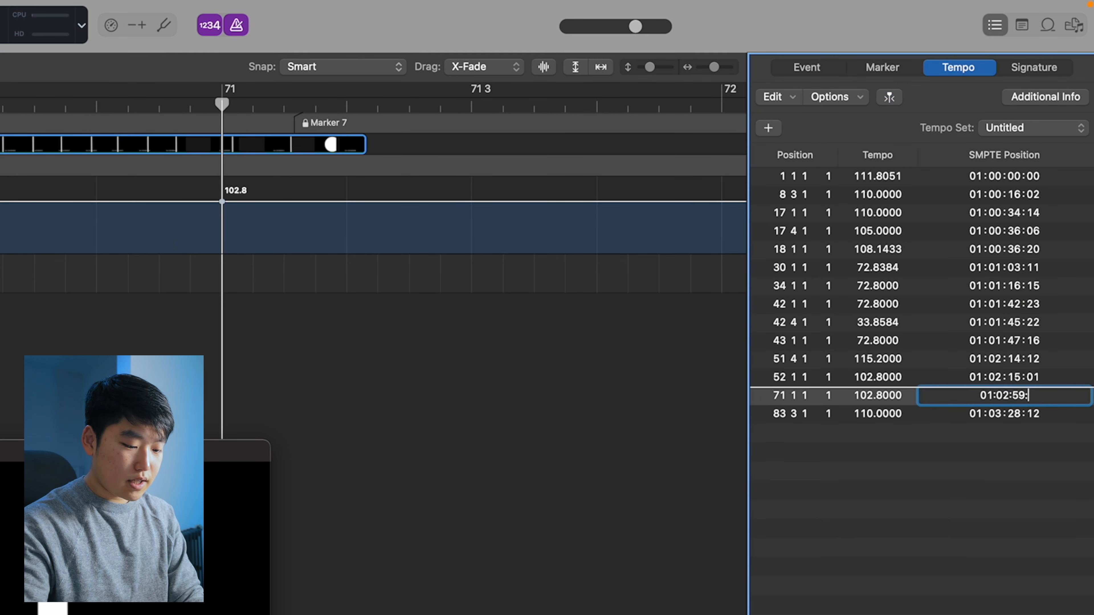
key("Return")
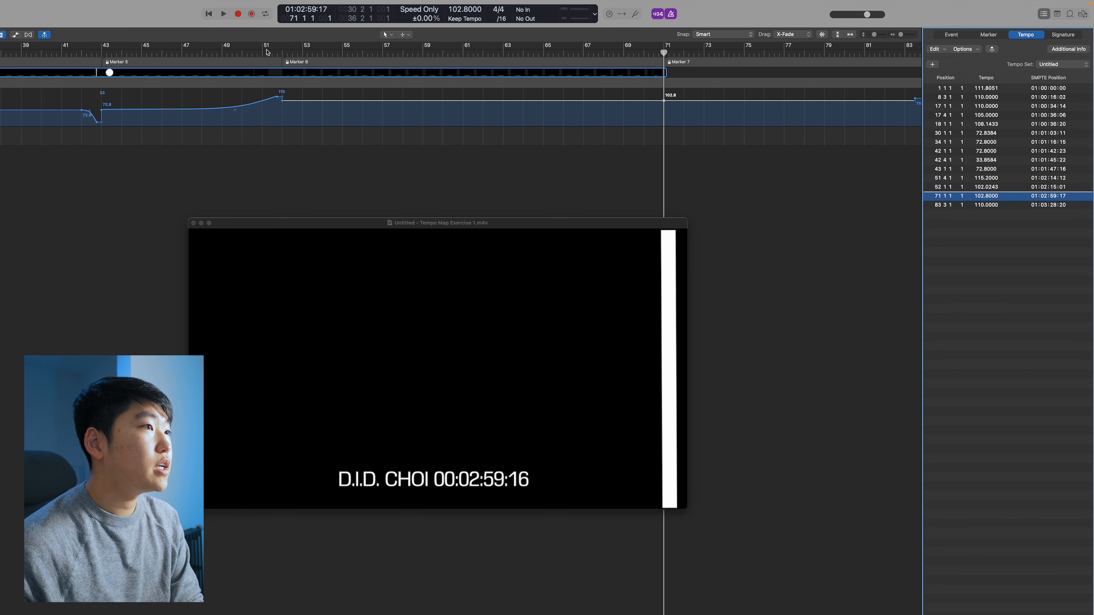
Play back from around bar 51 to check the tempo changes against the video
left_click(267, 52)
key("space")
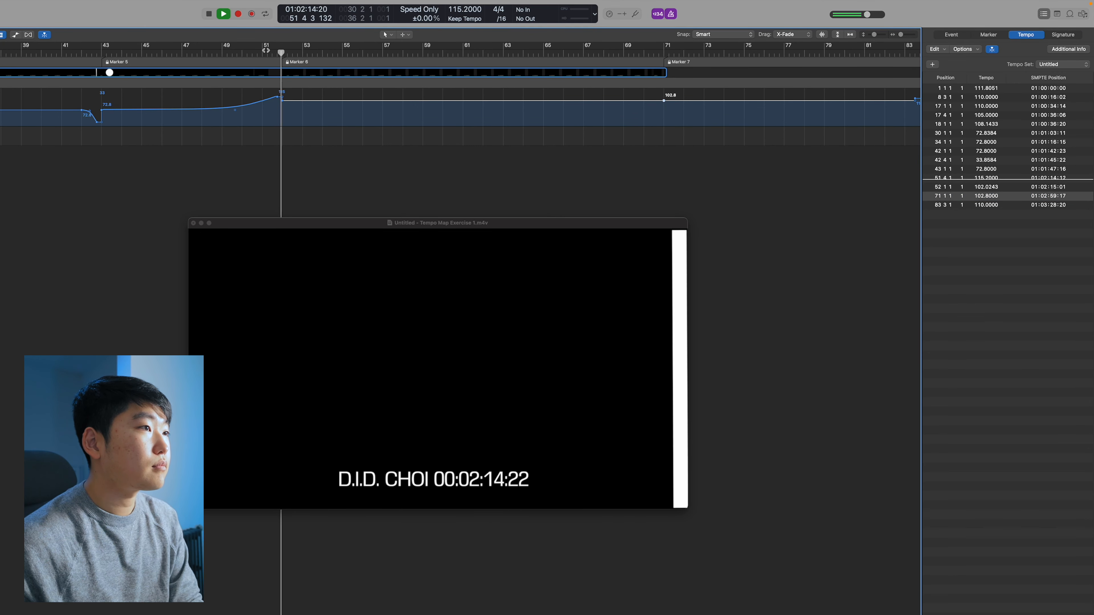
scroll(272, 126, "down", 5)
key("space")
left_click(268, 159)
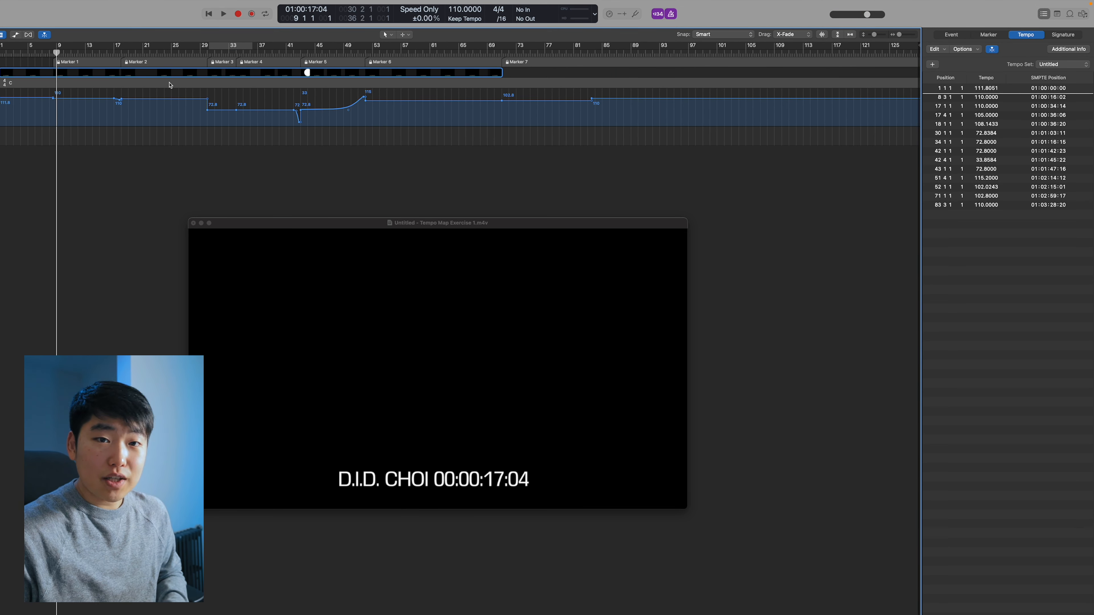
key("super+Right")
key("super+Right")
key("super+Right")
key("super+Right")
key("super+Right")
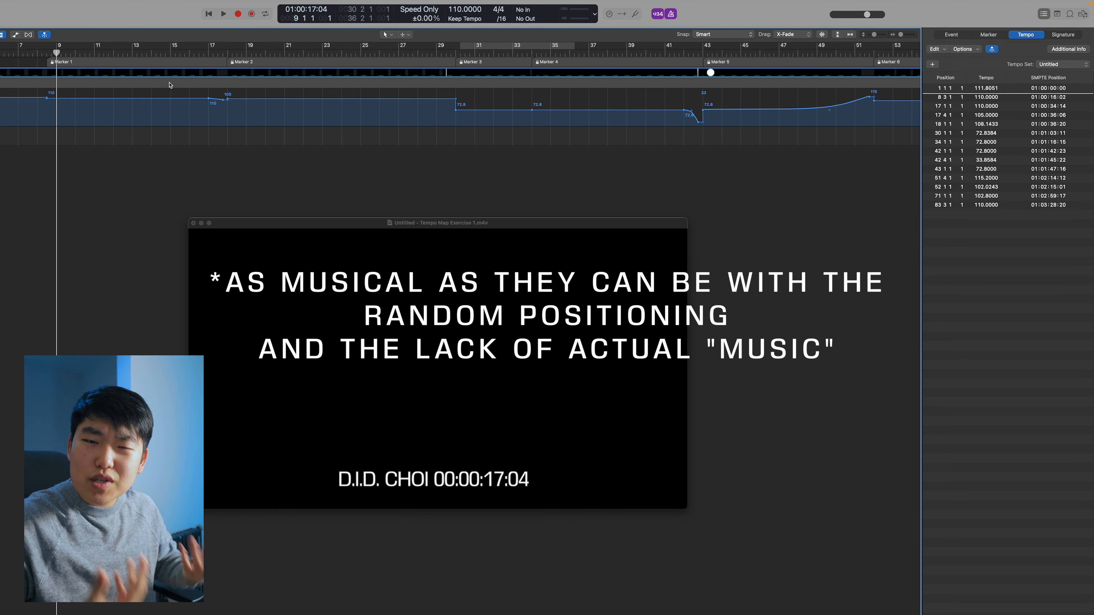